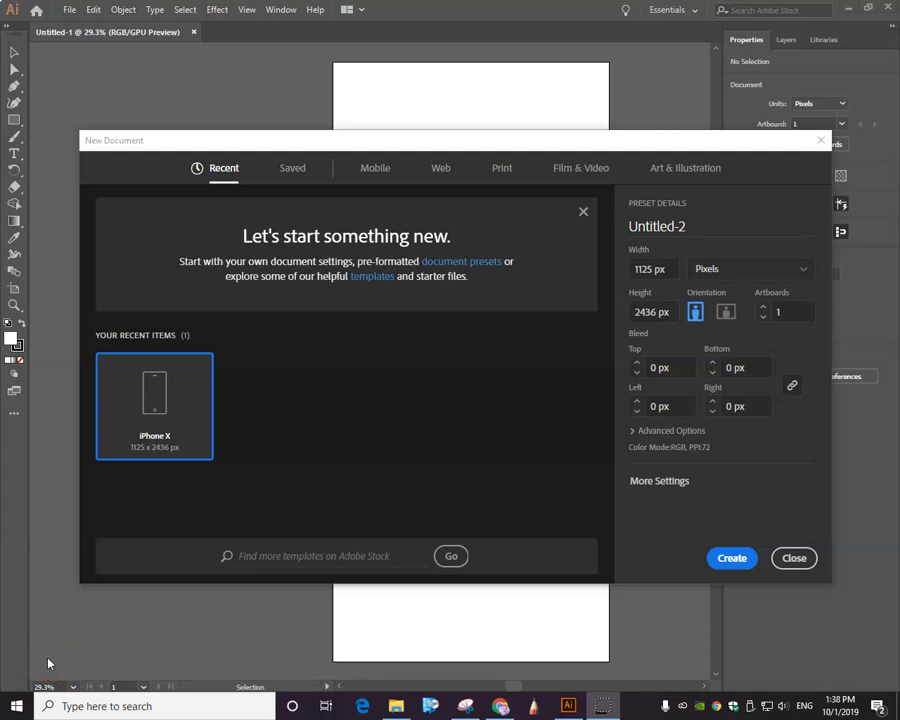
Step: Create a new 1125 × 1000 px document by setting the height to 1000 px
left_click(653, 312)
left_click(724, 556)
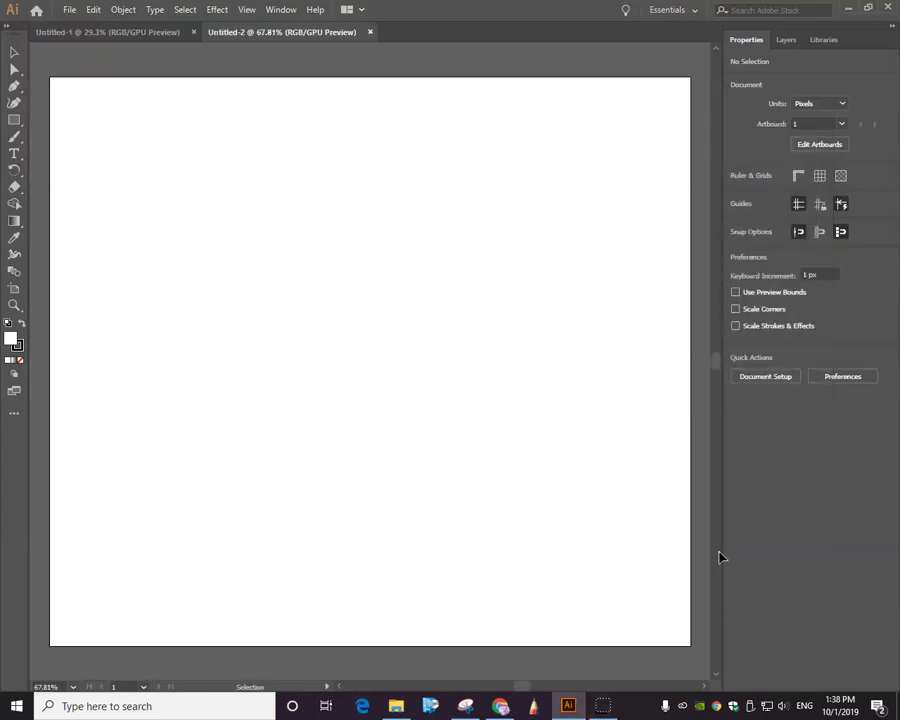
key("ctrl+minus")
key("ctrl+minus")
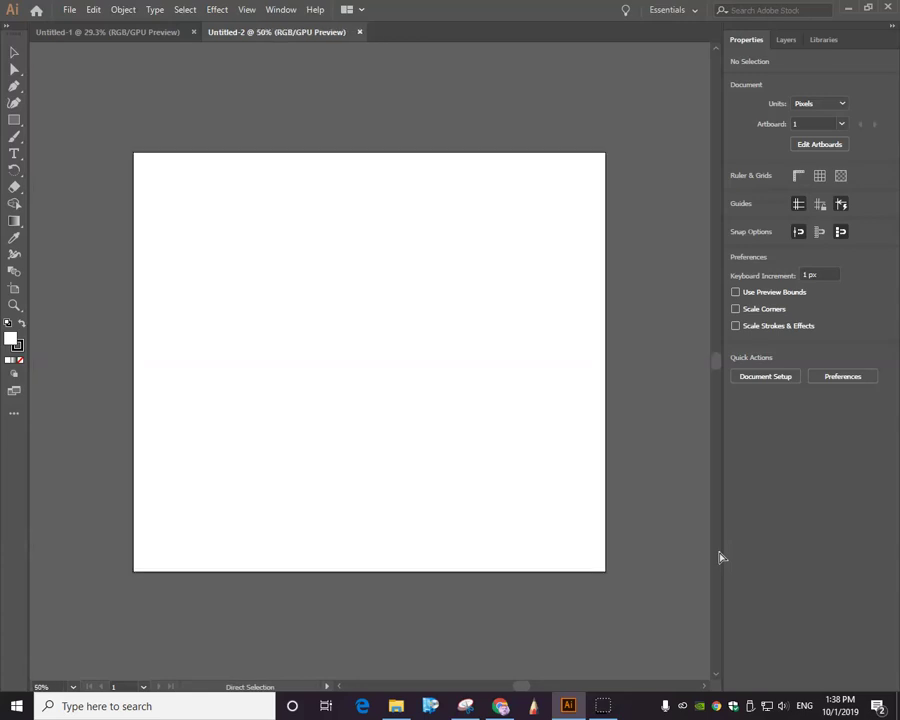
key("ctrl+plus")
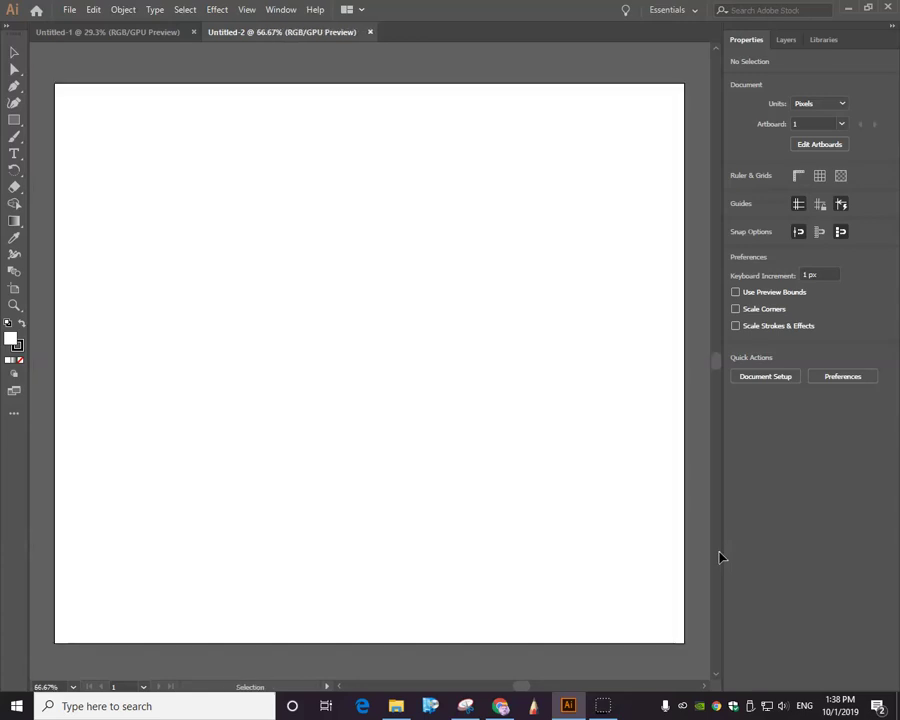
left_click(267, 176)
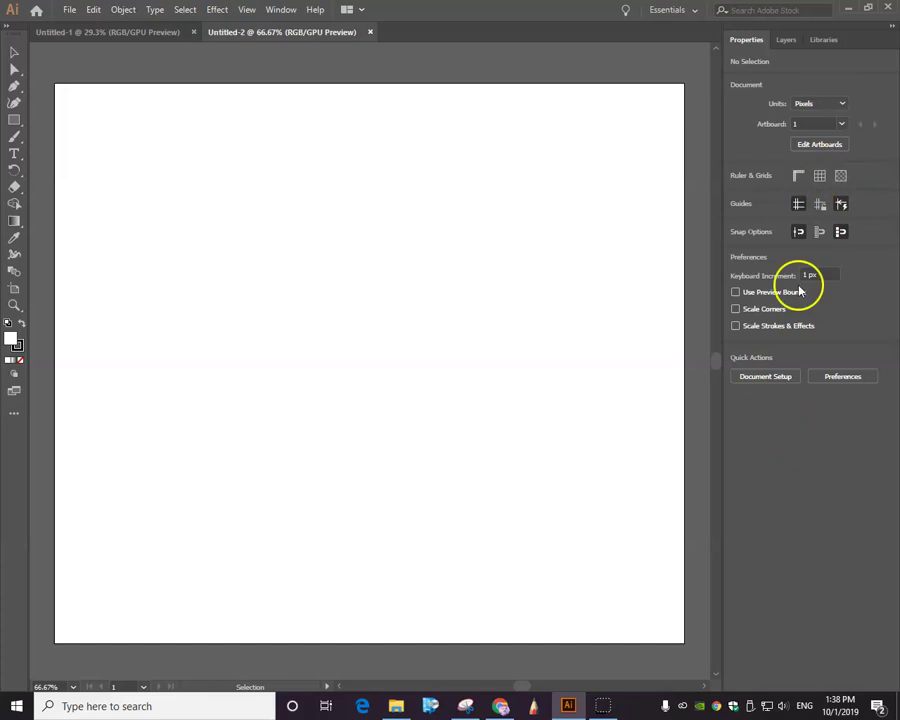
Step: Show the Control panel from the Window menu
left_click(281, 10)
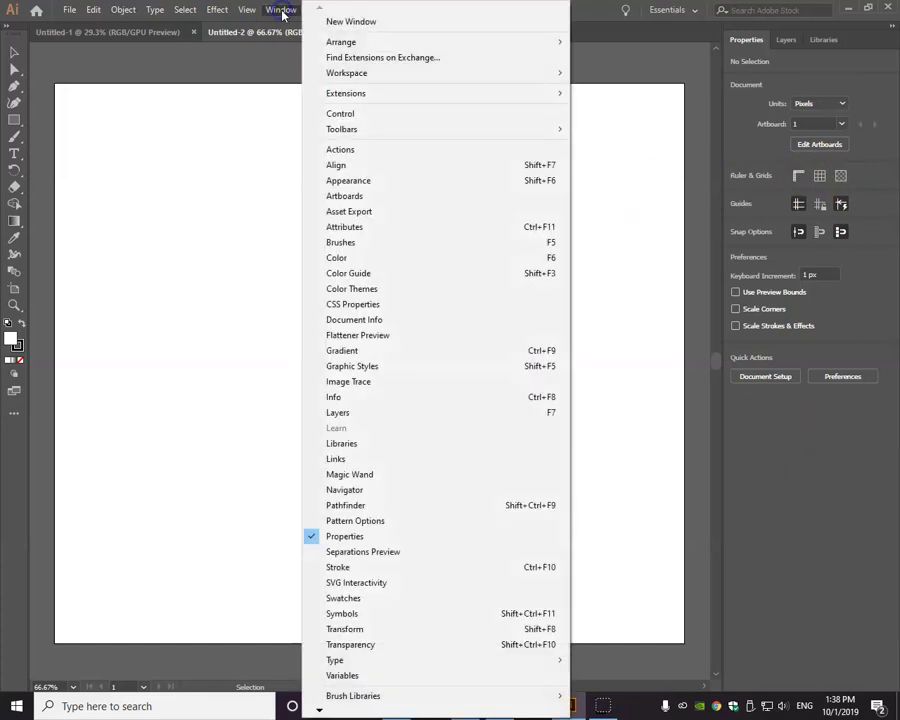
left_click(355, 115)
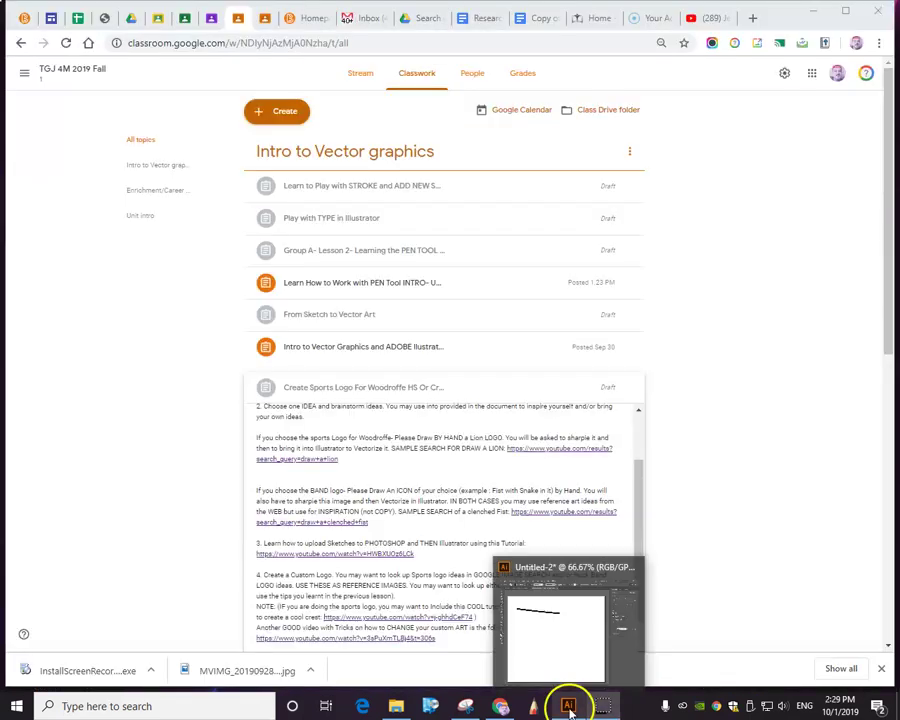
left_click(570, 704)
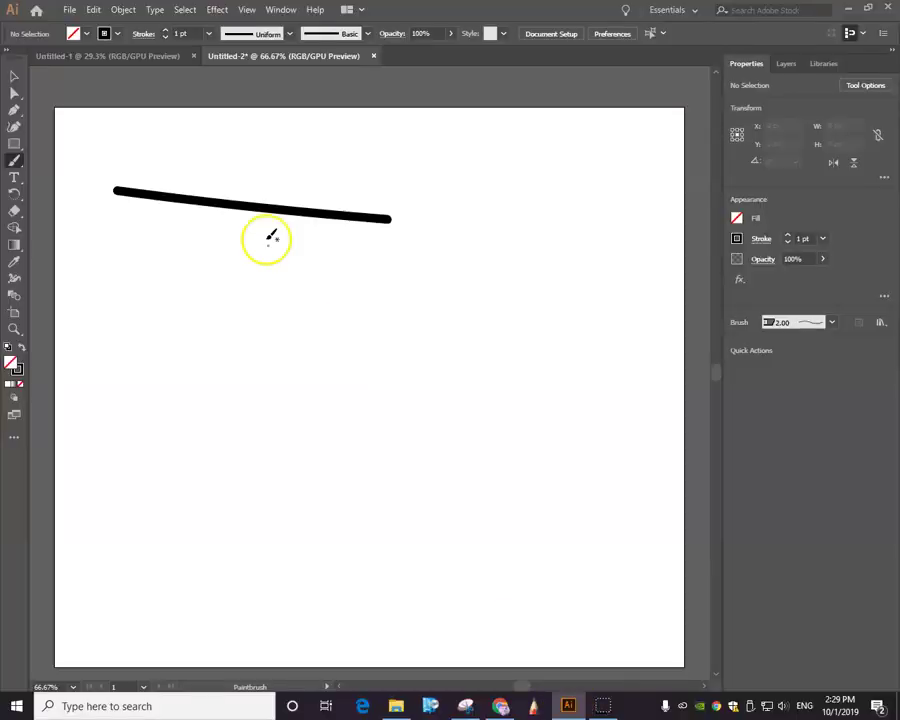
Step: Select the stray line with the Selection tool and delete it
left_click(13, 78)
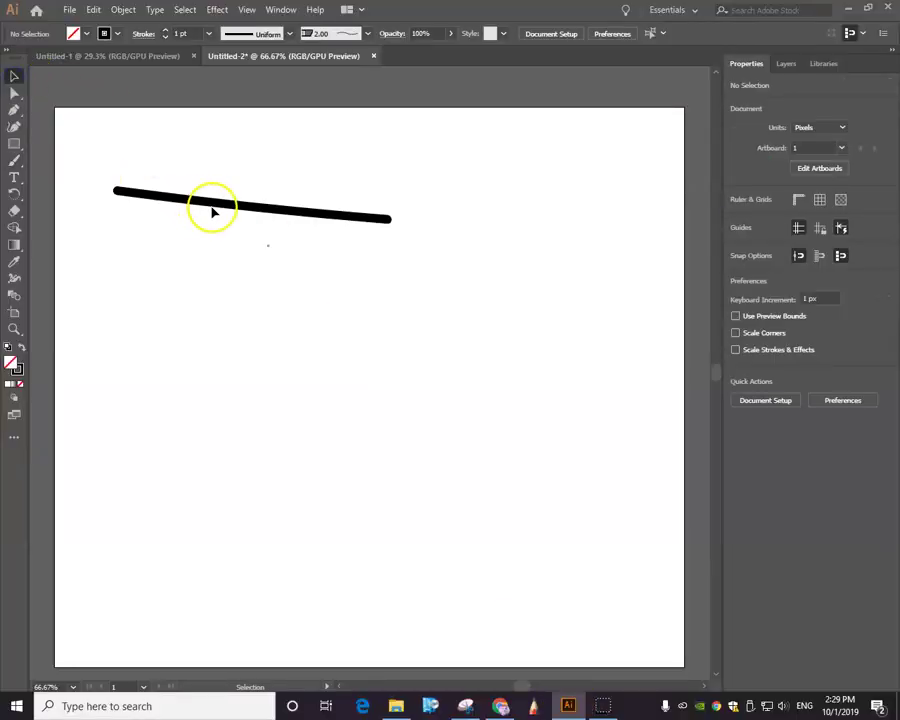
scroll(212, 206, "up", 1)
left_click(222, 219)
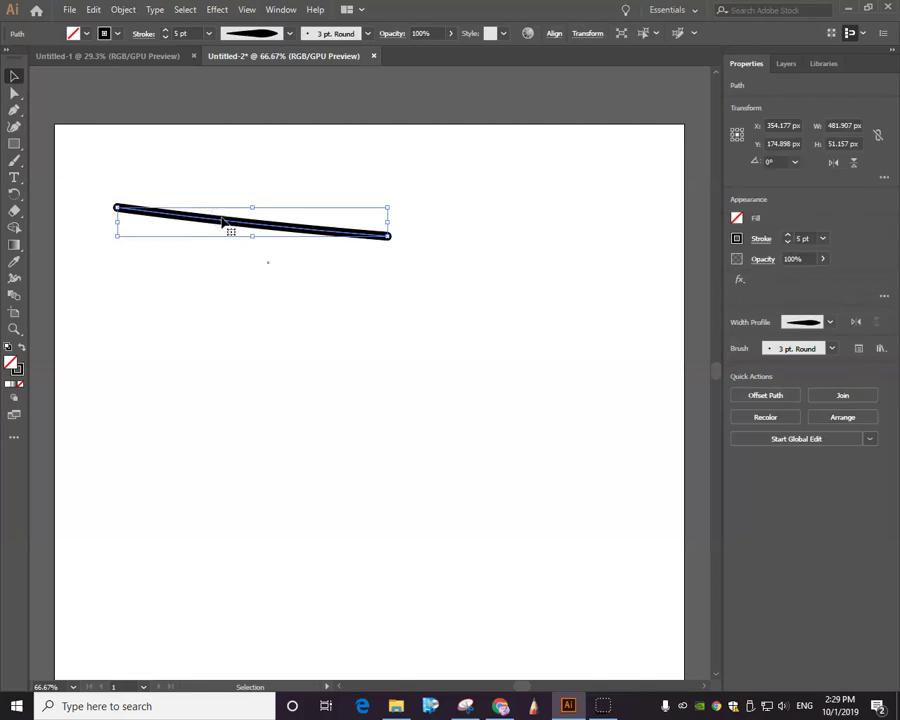
key("Delete")
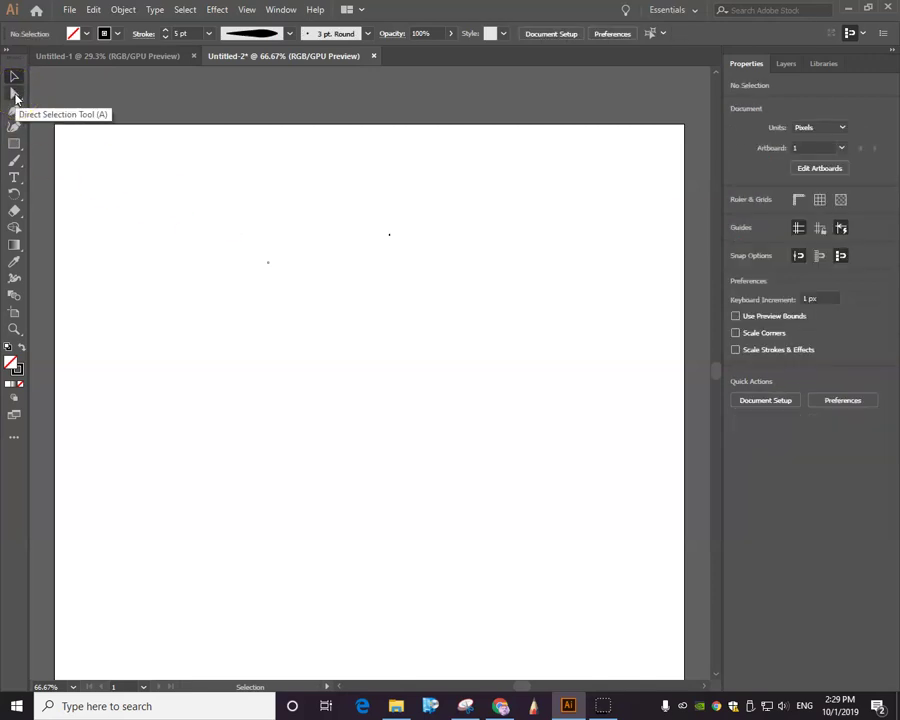
left_click(42, 125)
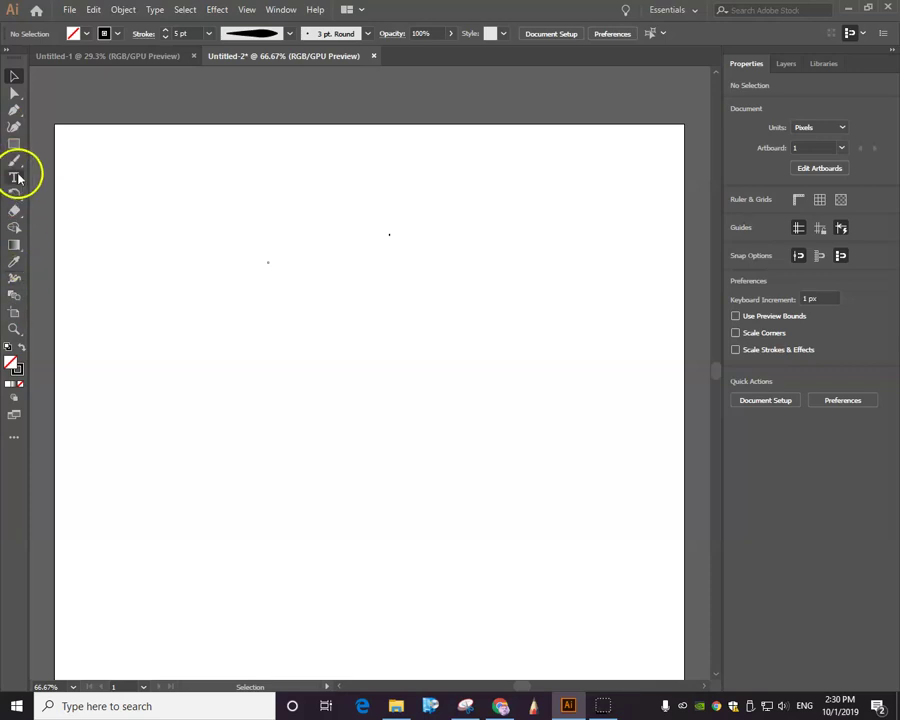
Step: Choose Window > Workspace > Essentials Classic to show the full toolset
left_click(282, 10)
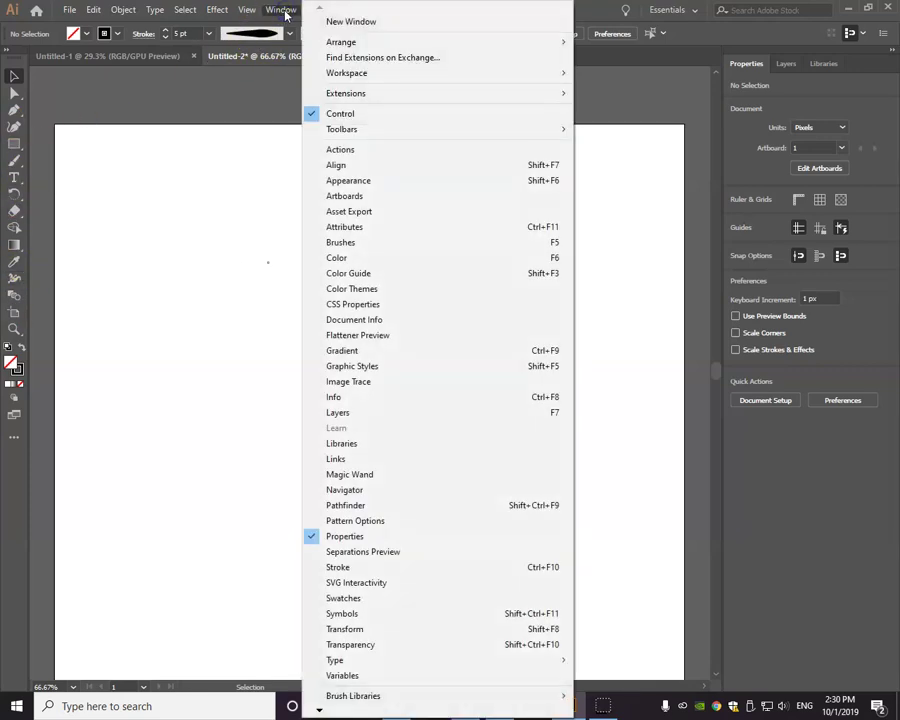
mouse_move(371, 74)
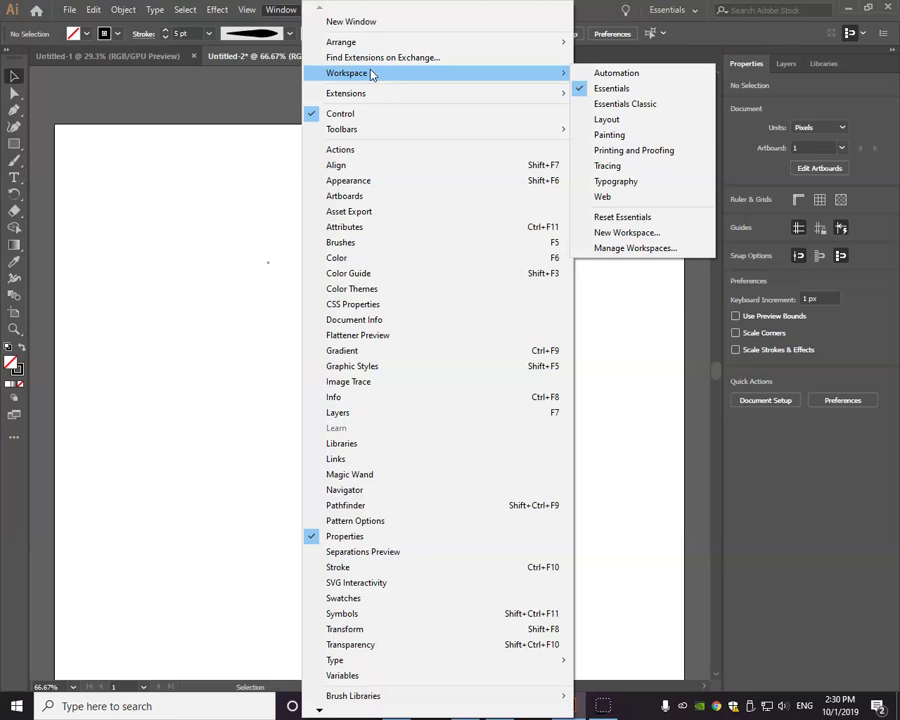
left_click(645, 105)
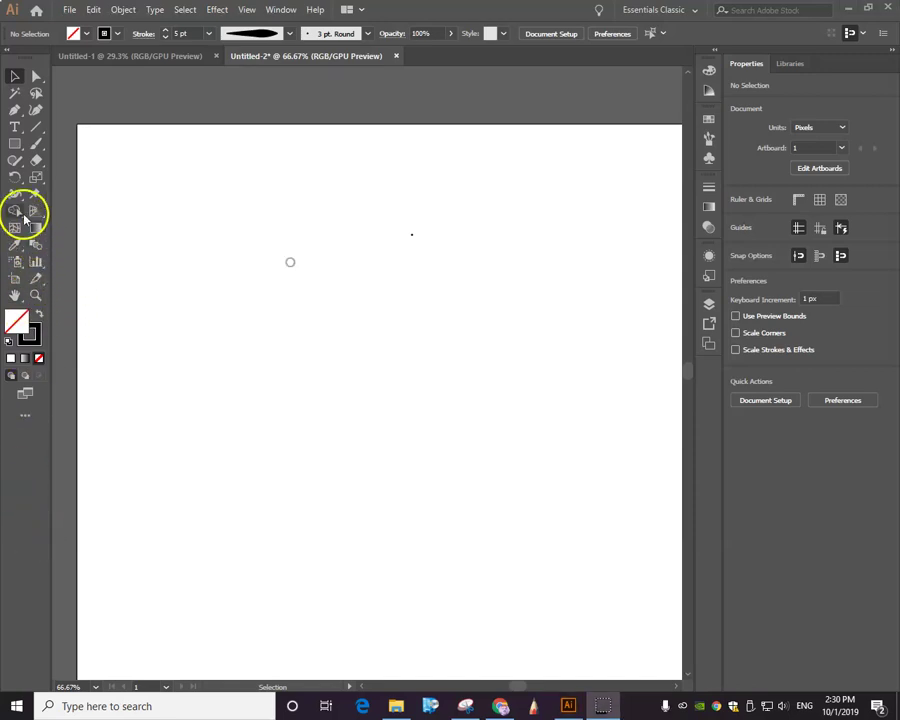
Step: Draw a rounded square left of the artboard centre and fill it red
left_click_drag(15, 143, 72, 161)
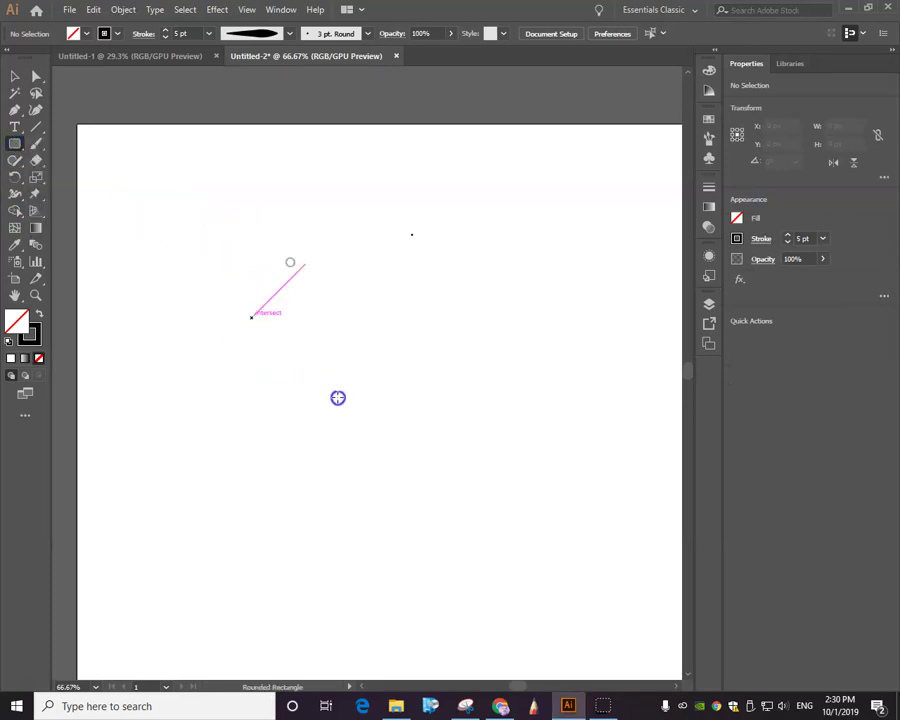
left_click_drag(354, 419, 354, 419)
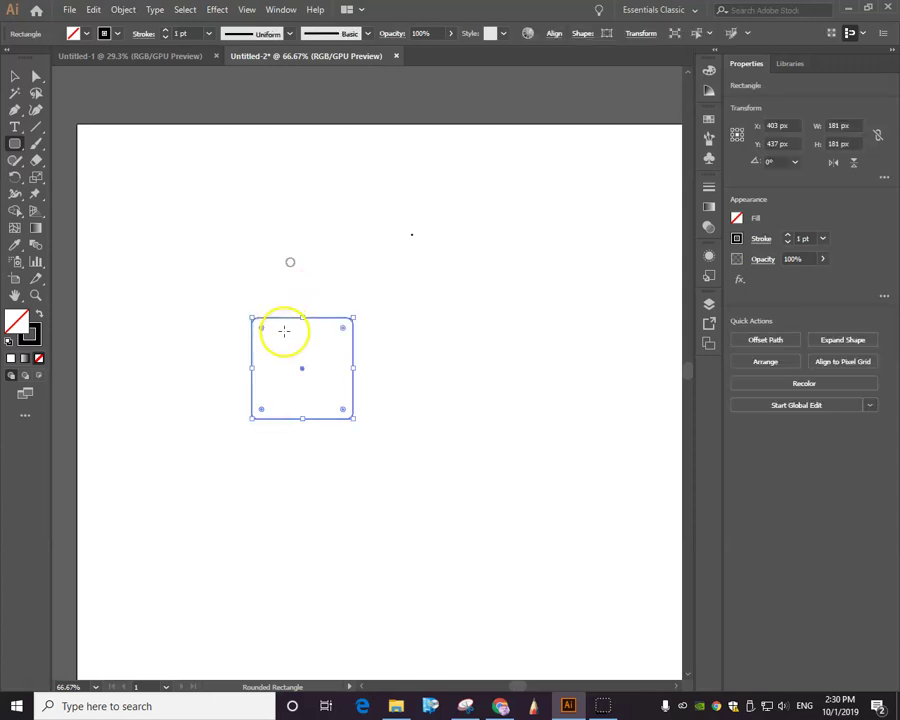
left_click(88, 33)
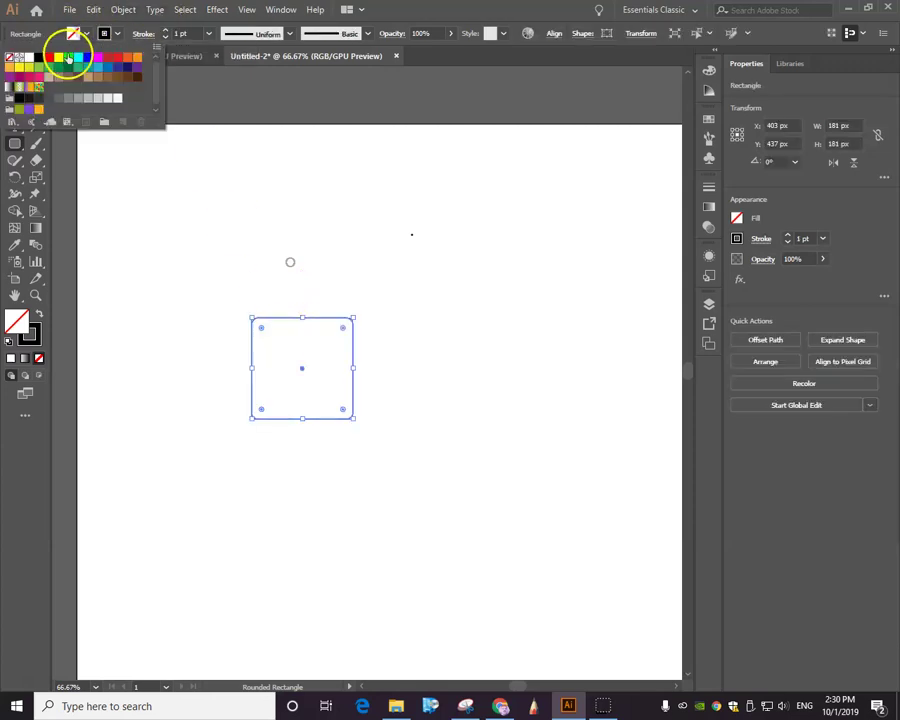
left_click(48, 57)
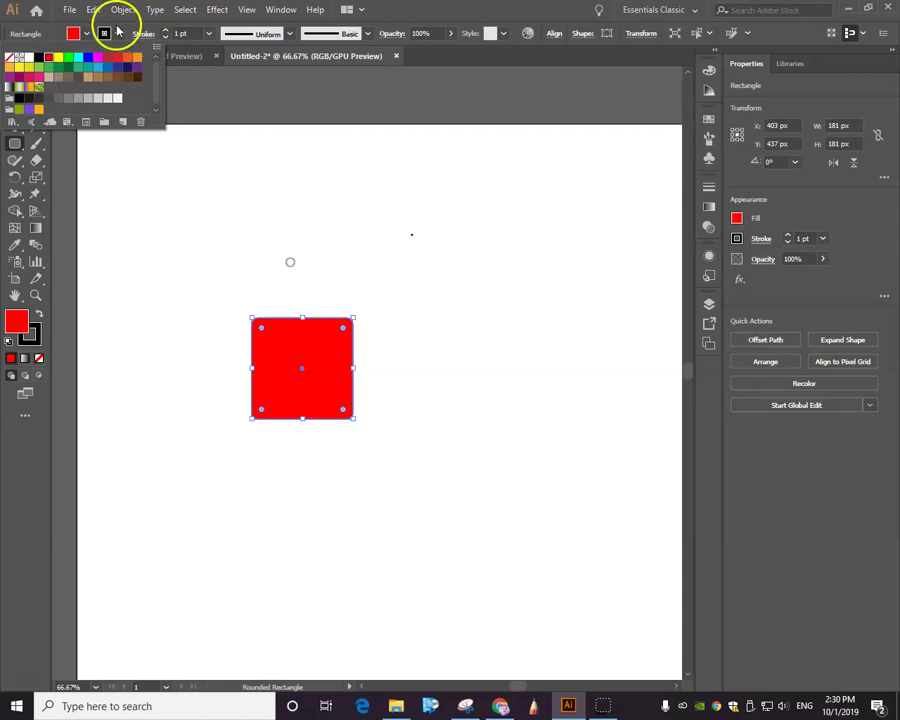
left_click(110, 31)
Step: Set the outline to 6 pt, trying a bulging width profile before returning to uniform
left_click(208, 33)
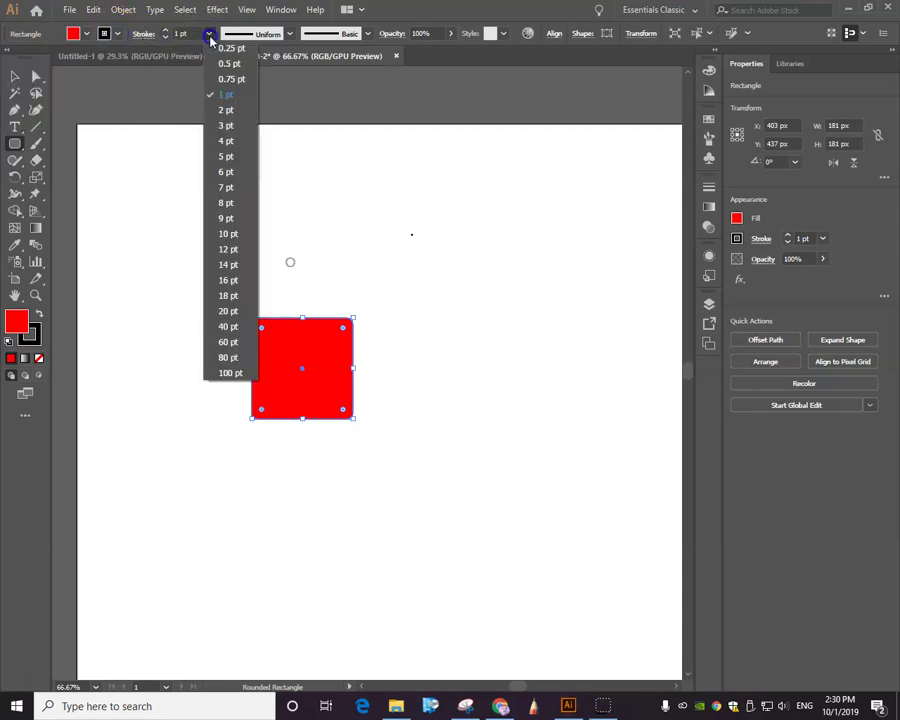
left_click(233, 177)
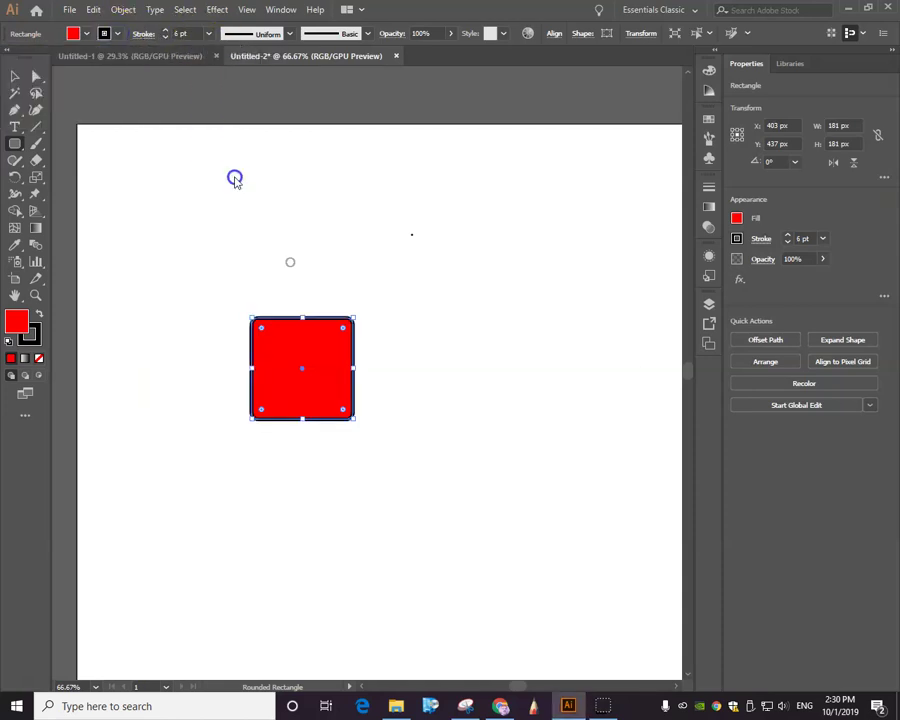
left_click(289, 34)
left_click(268, 104)
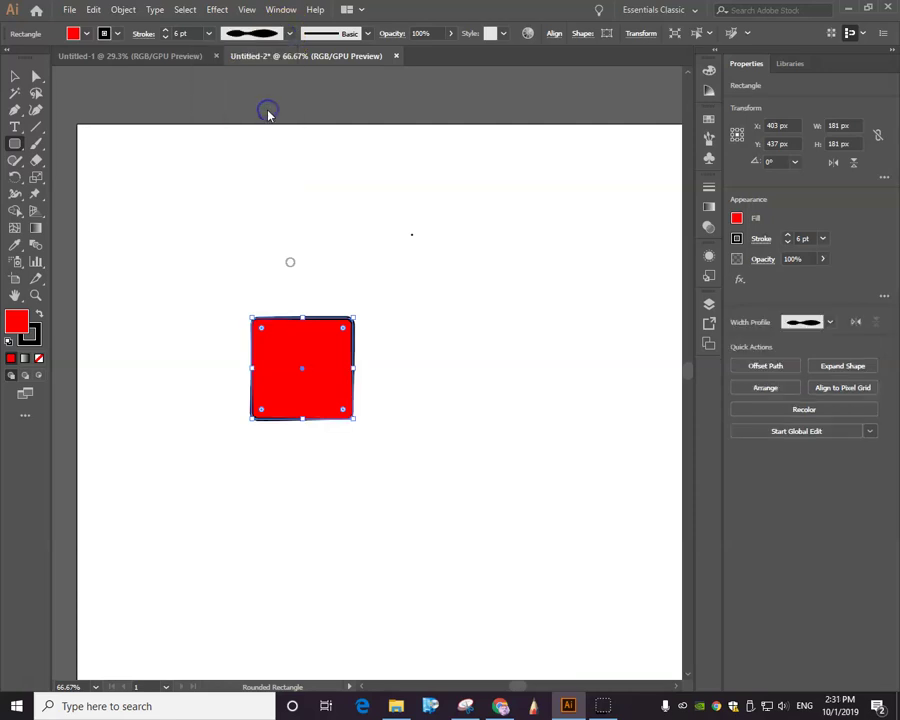
left_click(289, 34)
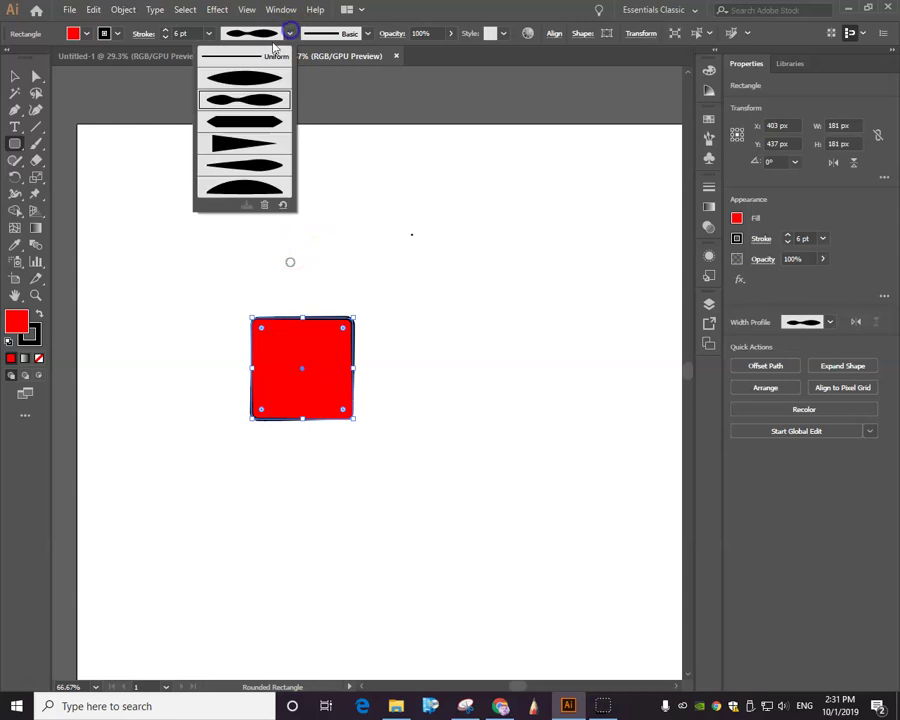
left_click(264, 56)
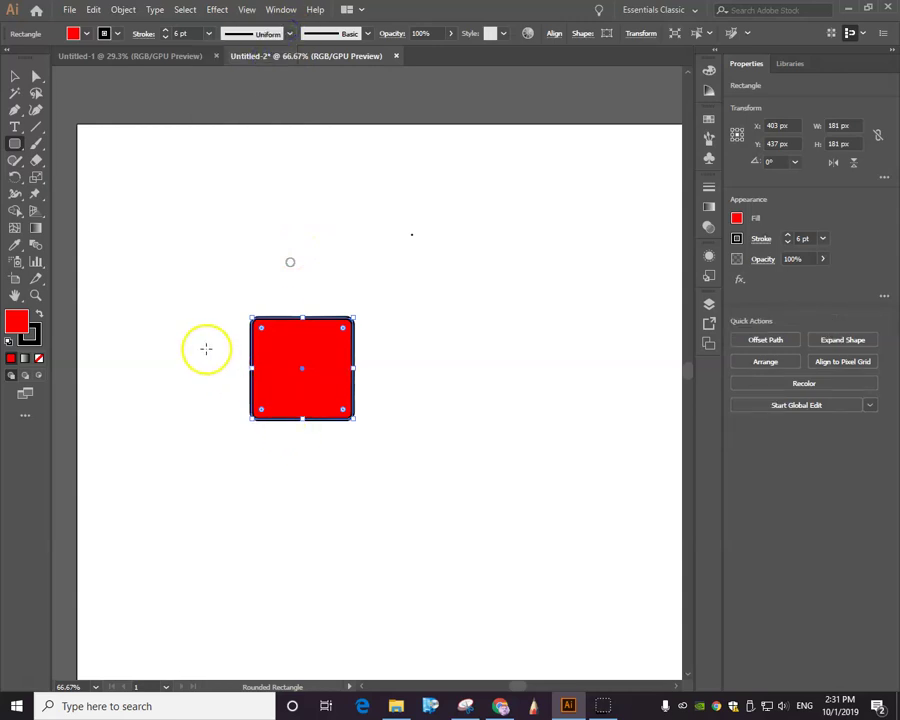
Step: Give the outline the 10 pt. Round brush after trying 2.00 and Basic
left_click(367, 33)
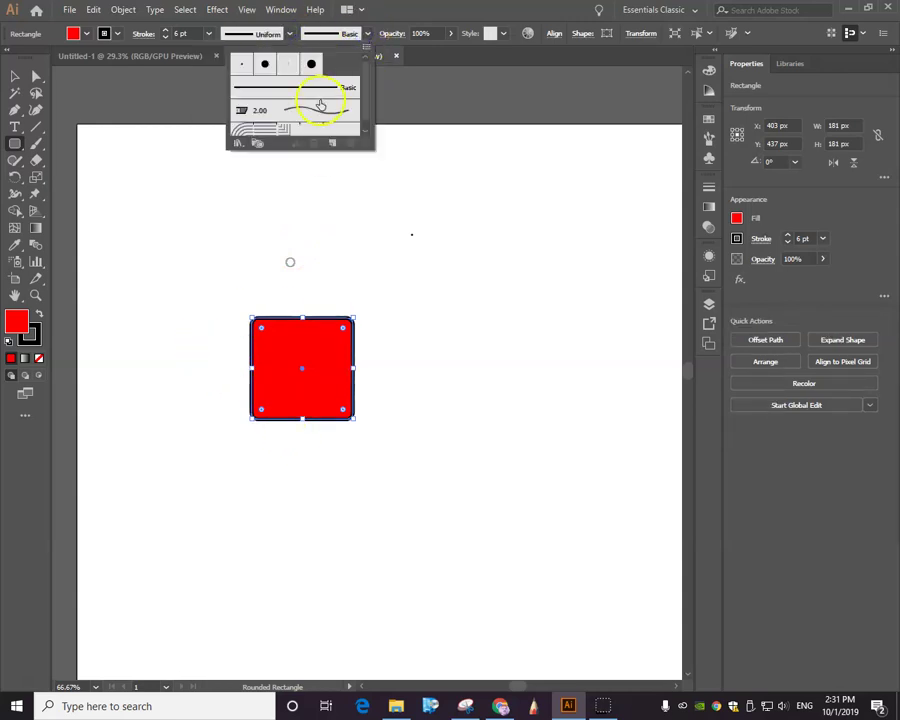
left_click(251, 111)
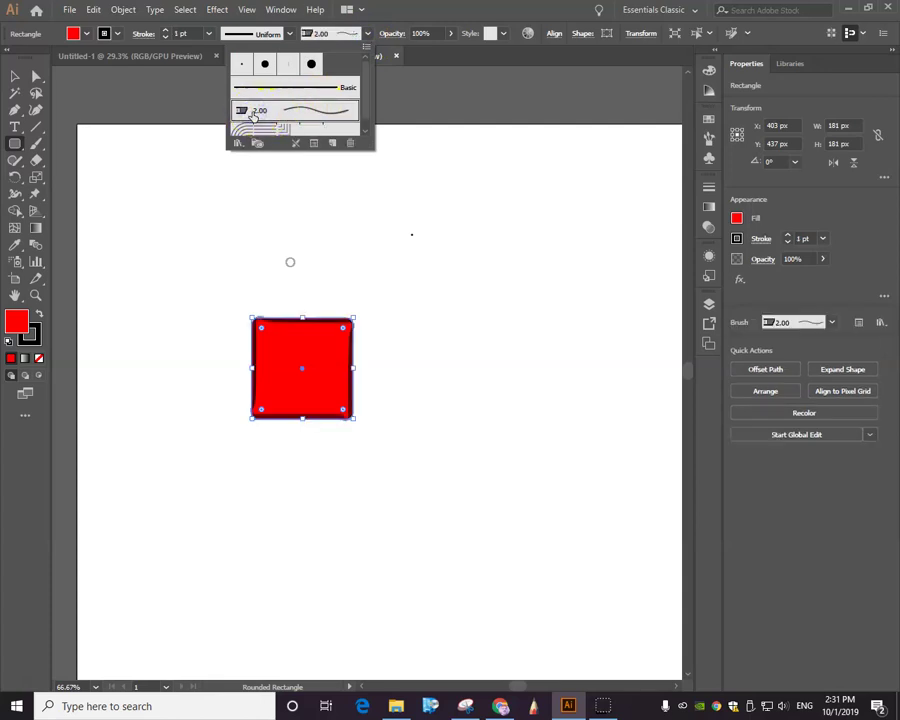
left_click(287, 87)
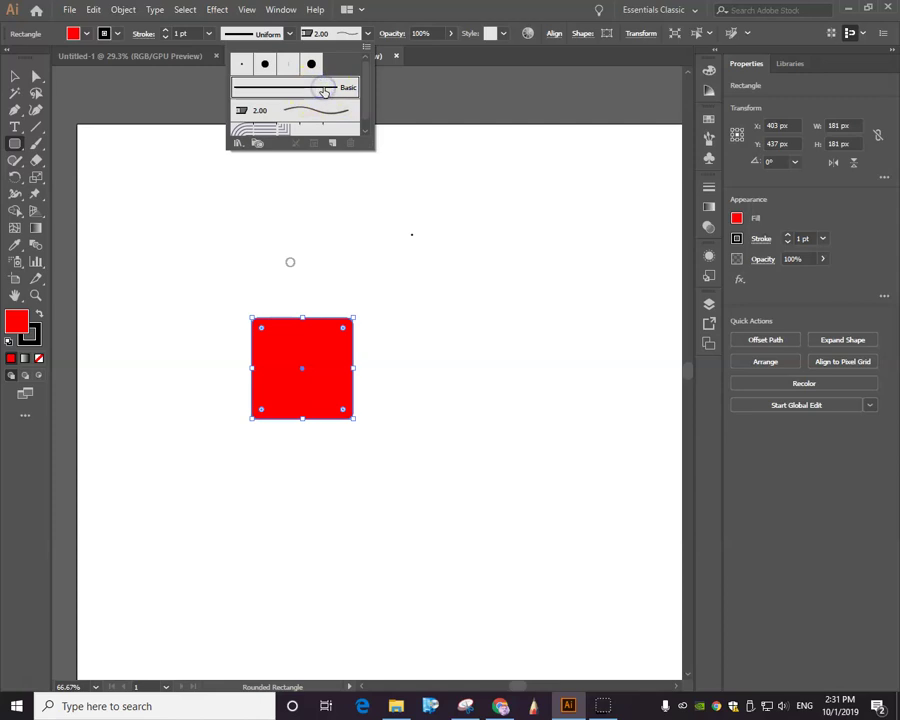
left_click(265, 65)
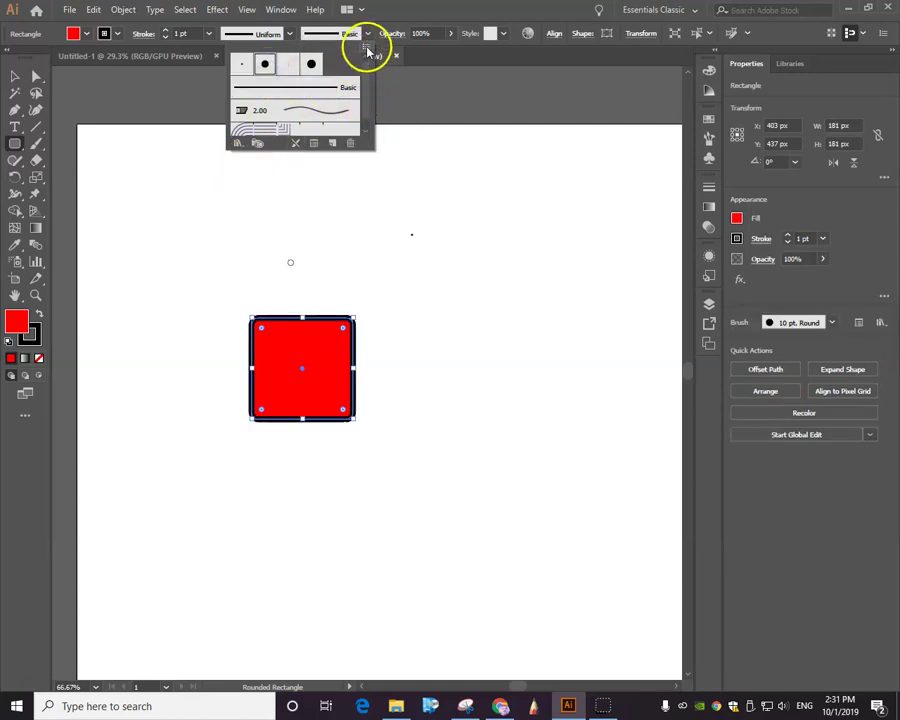
Step: Draw a red circle right of the square with the Ellipse Tool and give it a 5 pt outline
left_click(15, 148)
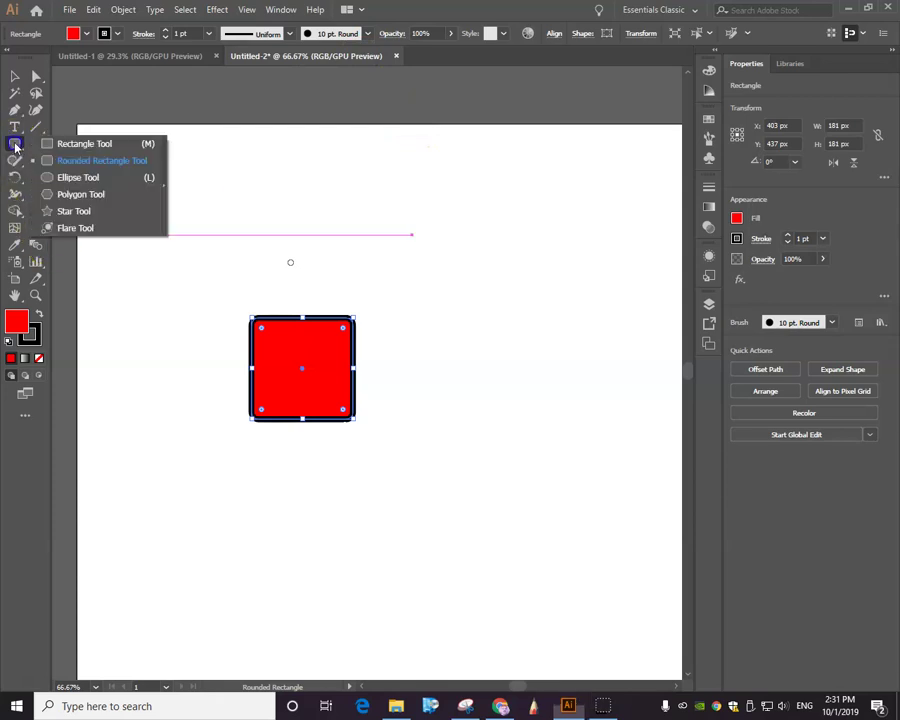
left_click(68, 181)
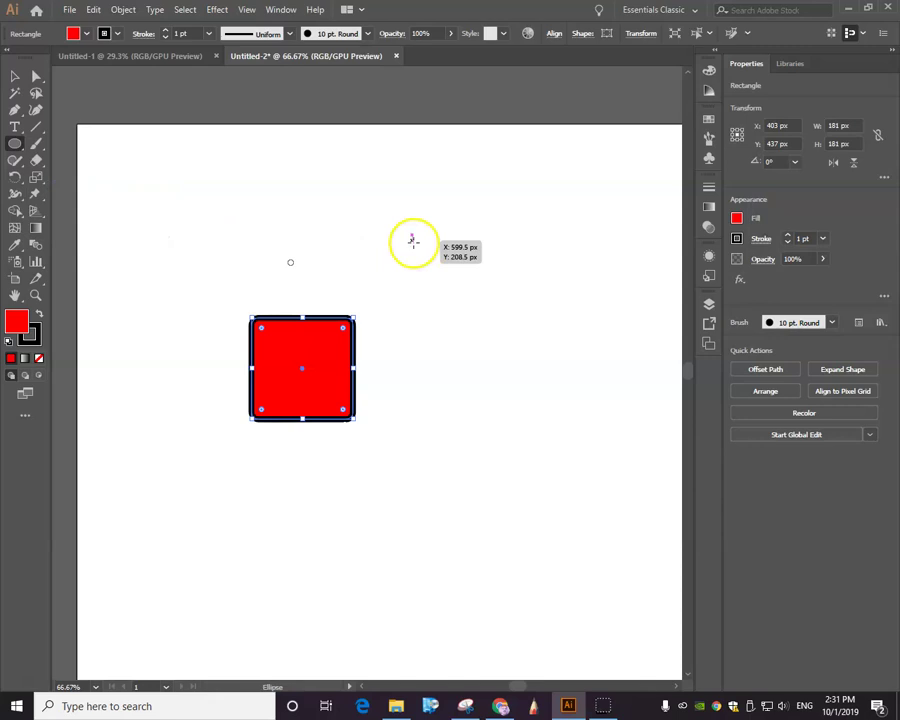
left_click_drag(412, 241, 518, 370)
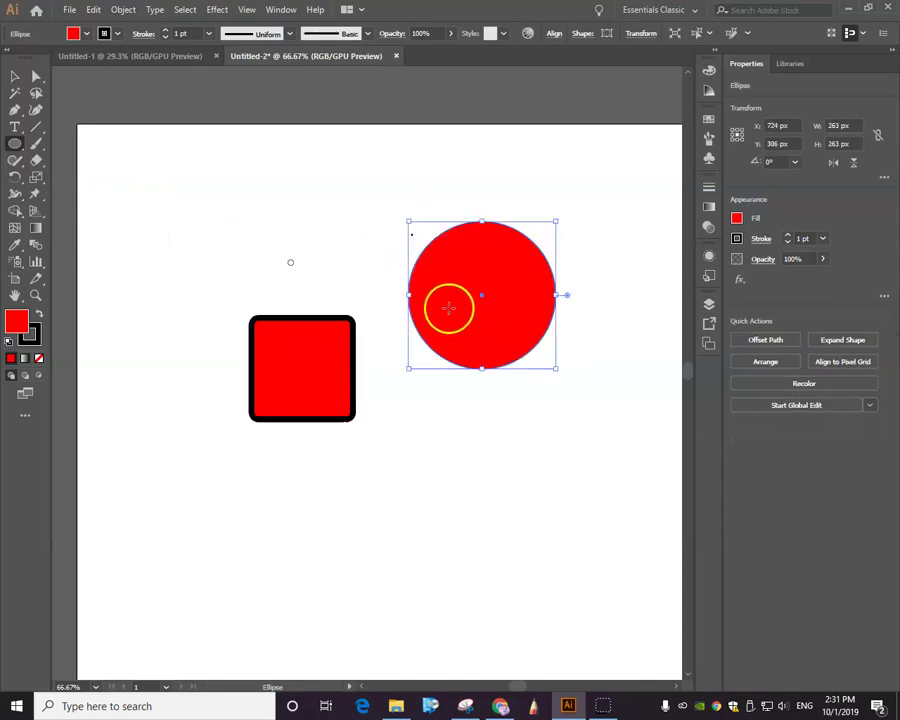
left_click(207, 33)
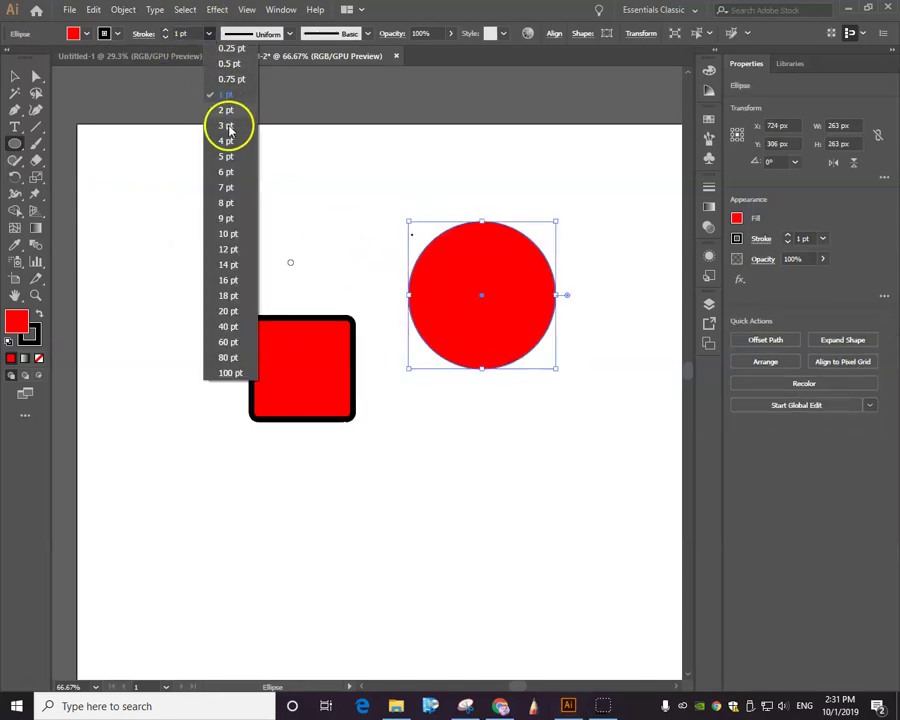
left_click(228, 128)
left_click(208, 33)
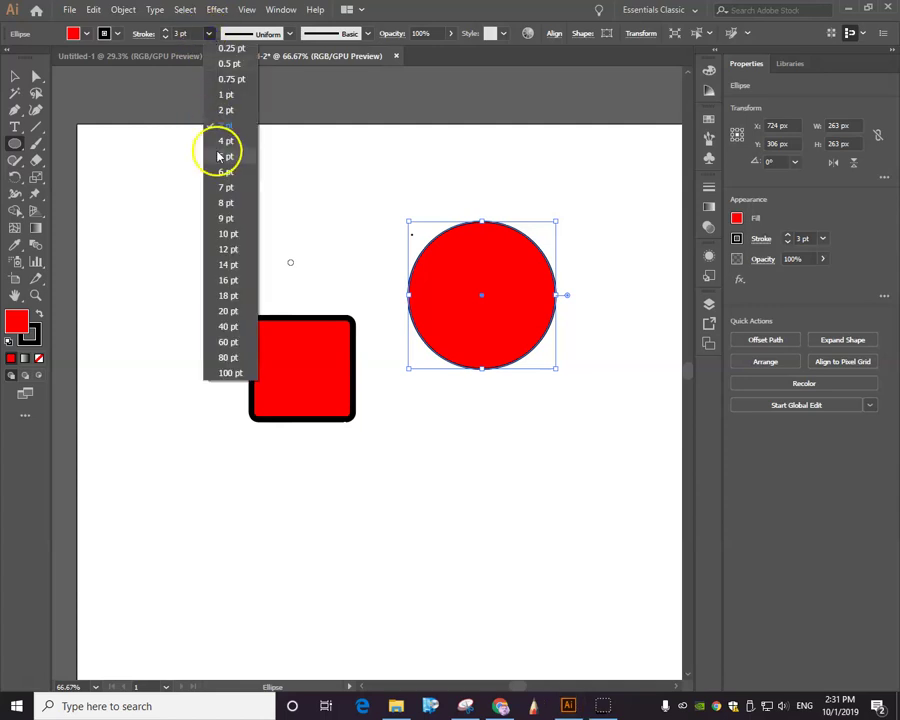
left_click(223, 157)
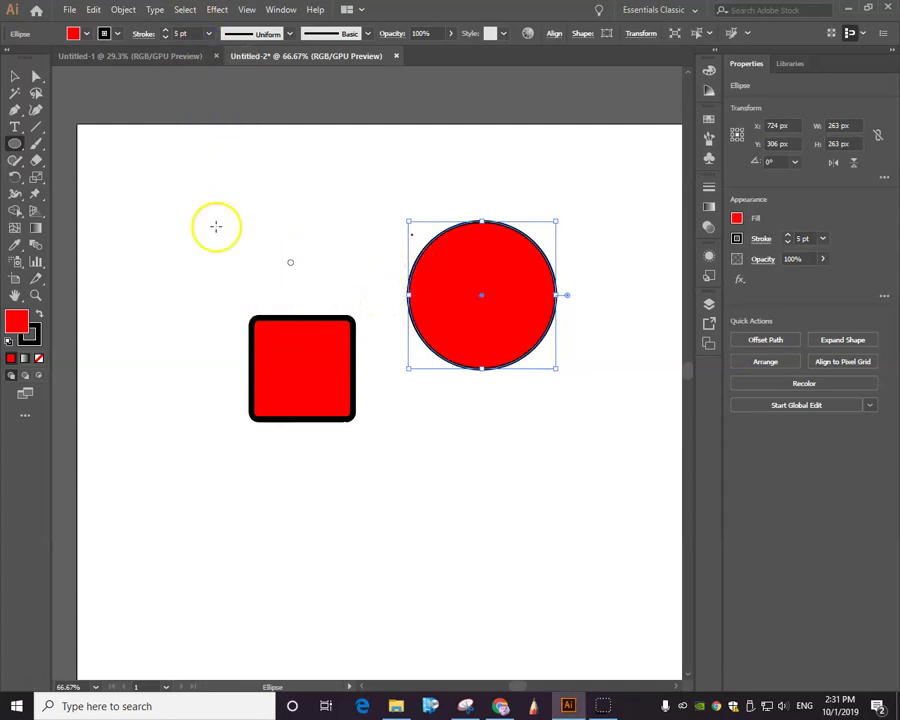
Step: Draw rounded-rectangle sleeves and move them against the left and right sides of the square
left_click_drag(20, 145, 70, 158)
left_click_drag(162, 296, 383, 330)
left_click(14, 76)
left_click_drag(174, 313, 243, 314)
mouse_move(385, 332)
left_mouse_down()
mouse_move(371, 343)
mouse_move(385, 311)
mouse_move(367, 311)
mouse_move(355, 339)
mouse_move(376, 315)
left_mouse_up()
left_click(437, 305)
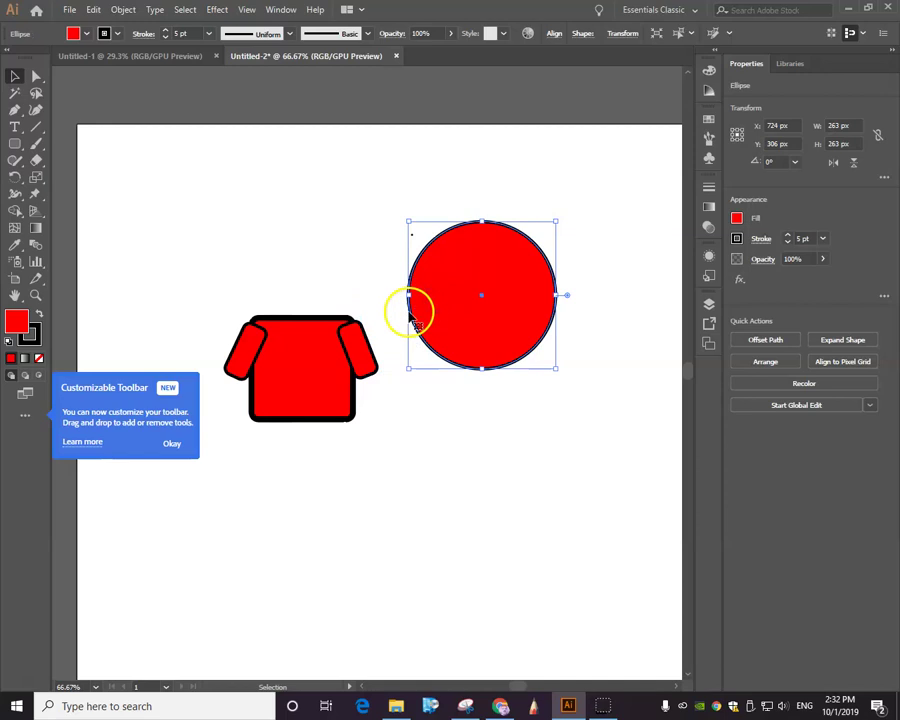
Step: Draw a circle below the torso and fill it orange
left_click(15, 145)
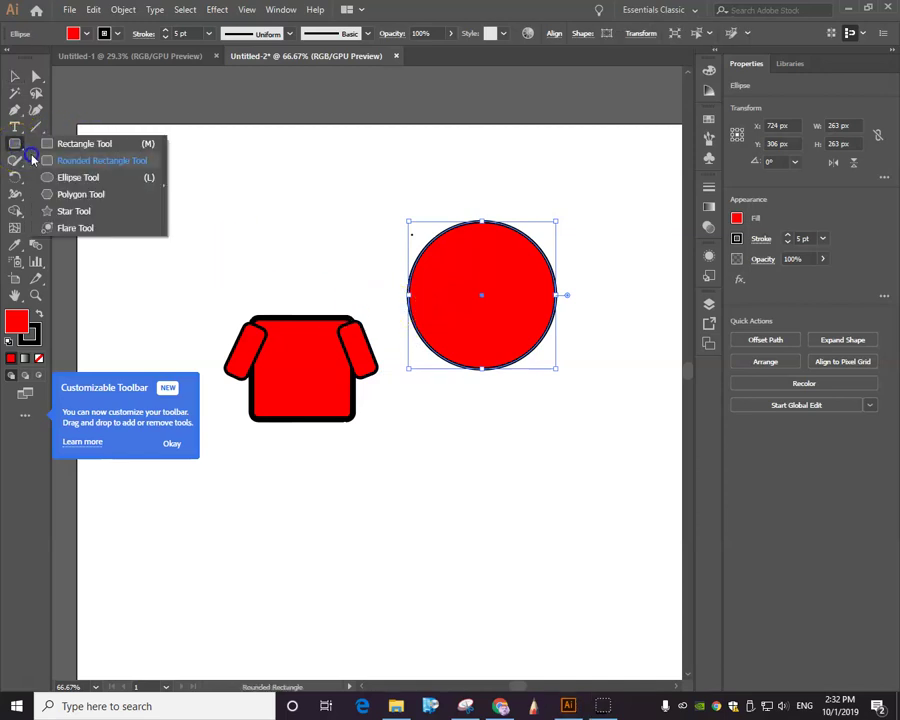
left_click(55, 177)
left_click_drag(331, 499, 467, 636)
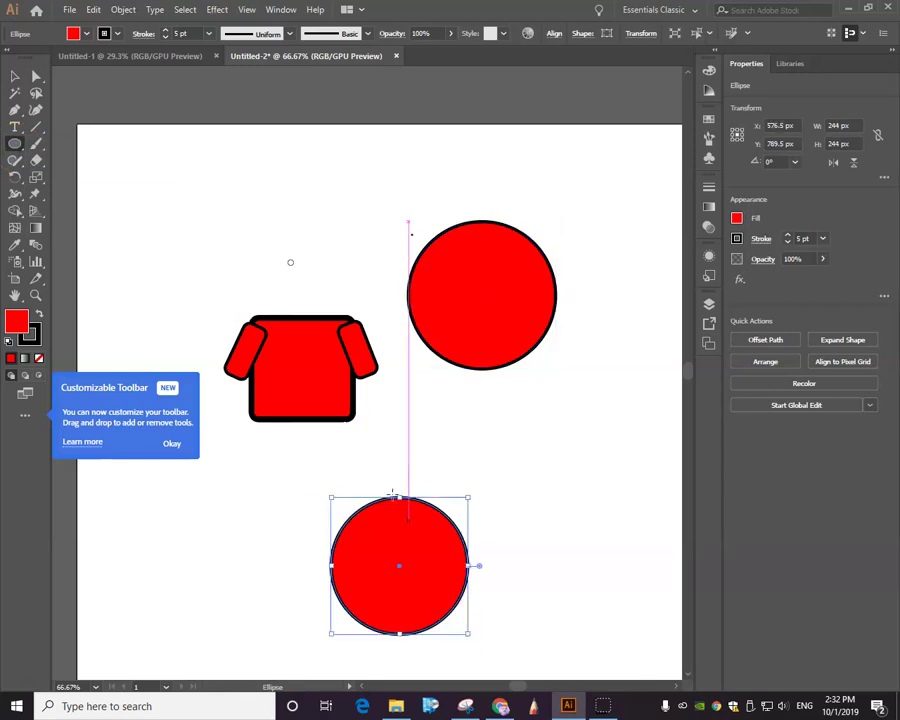
left_click(86, 34)
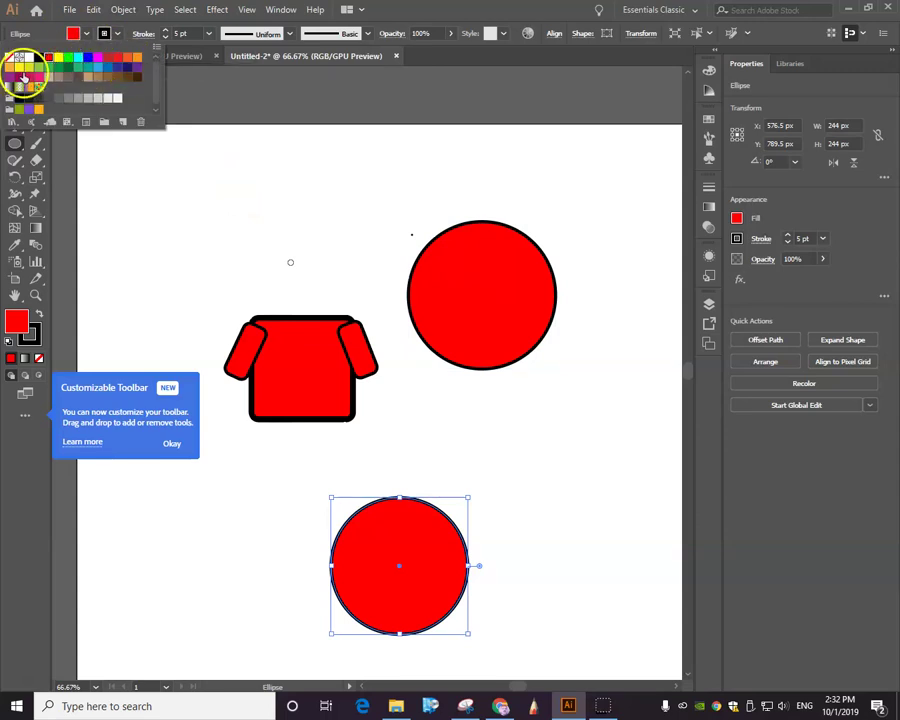
left_click(14, 67)
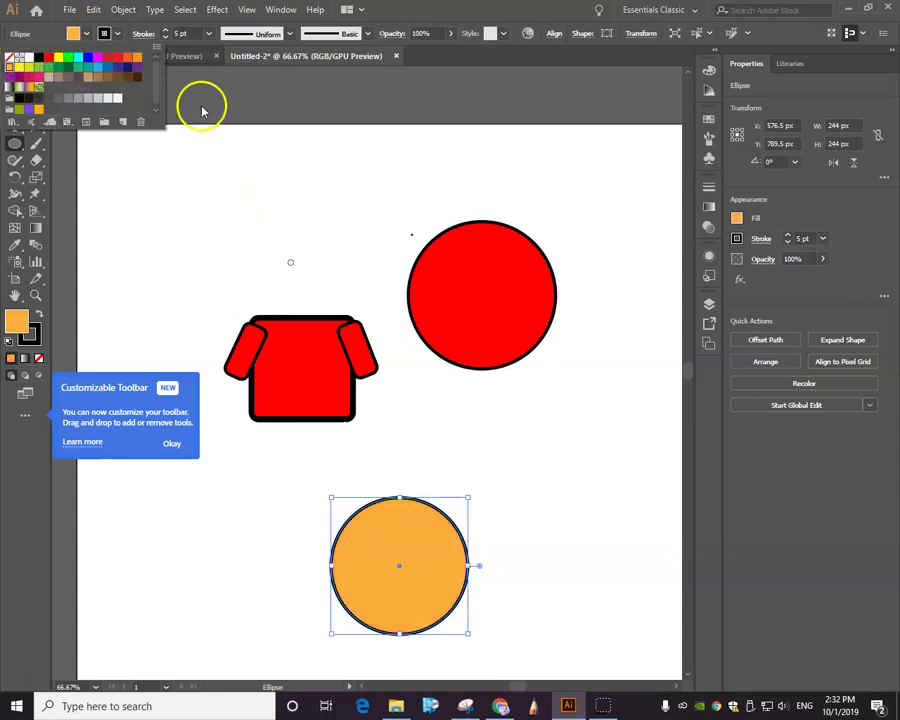
left_click(203, 167)
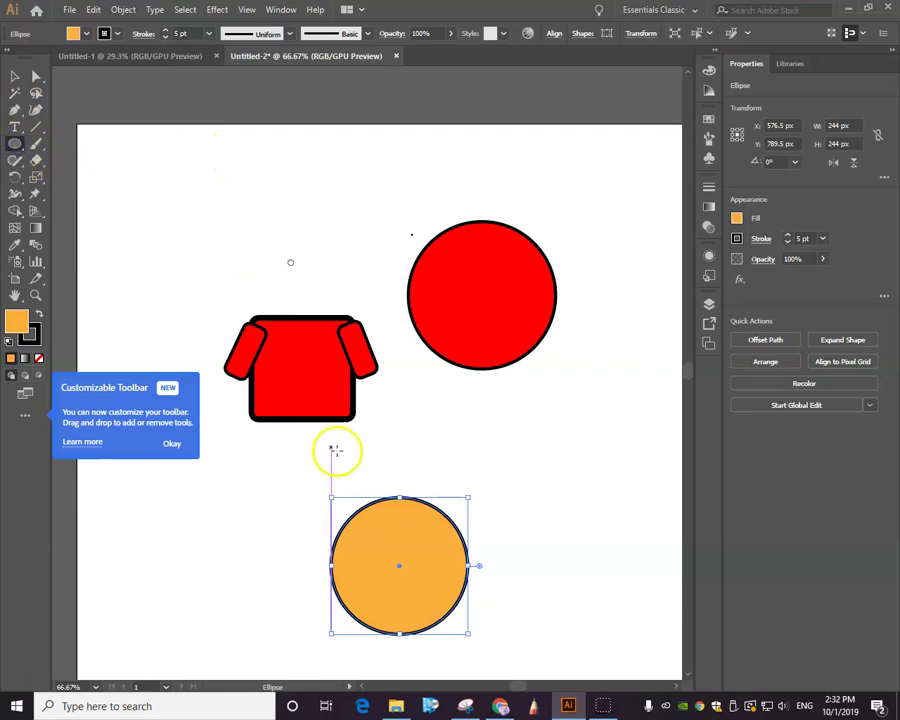
Step: Draw a wide ellipse centred over the circle's top and select both shapes
left_click_drag(288, 467, 510, 596)
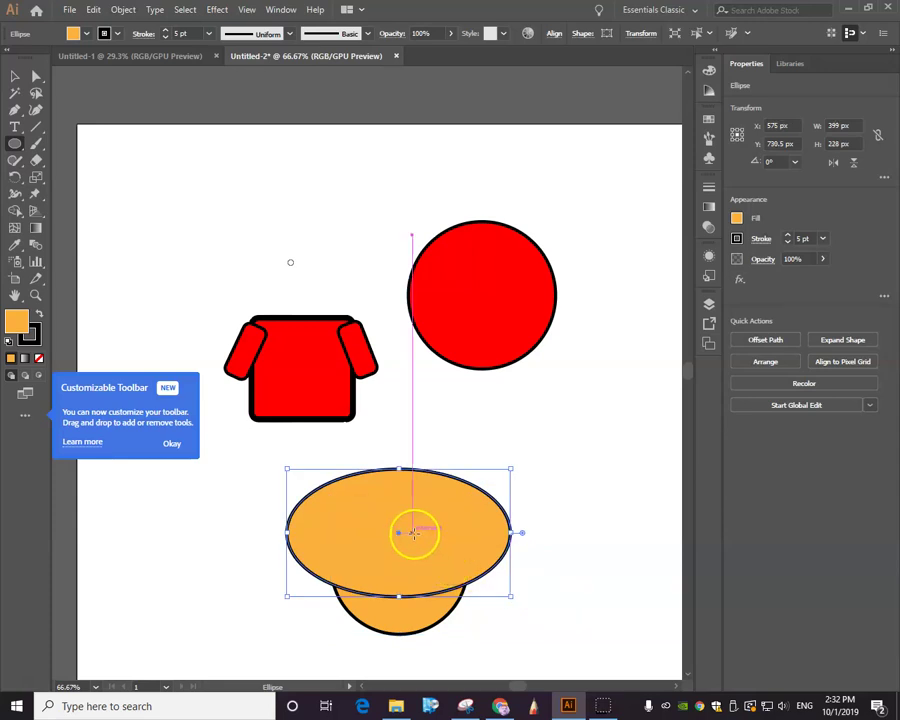
left_click(15, 77)
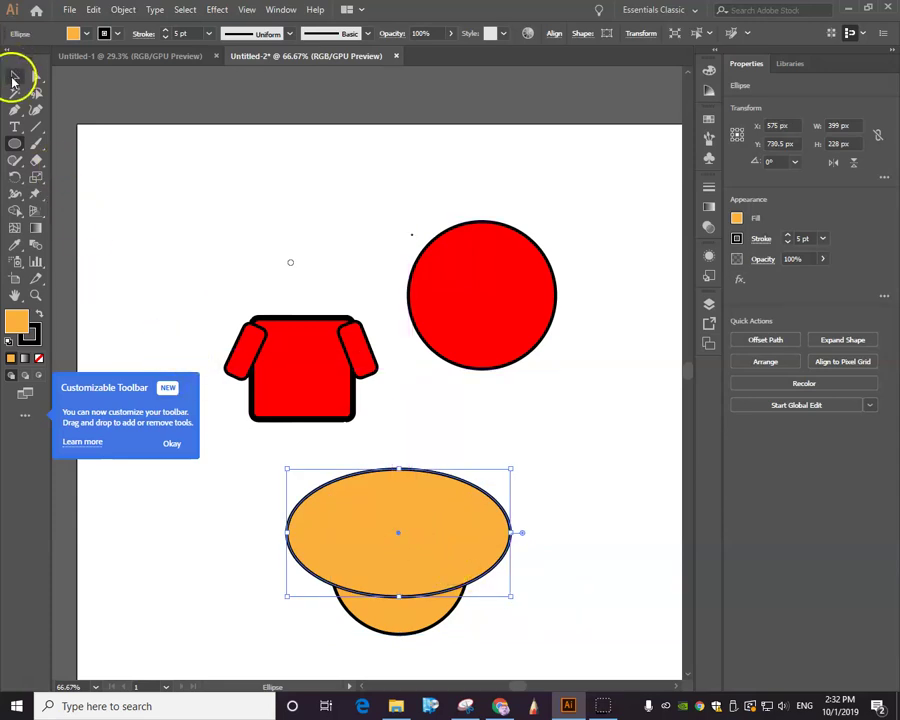
left_click_drag(384, 506, 389, 511)
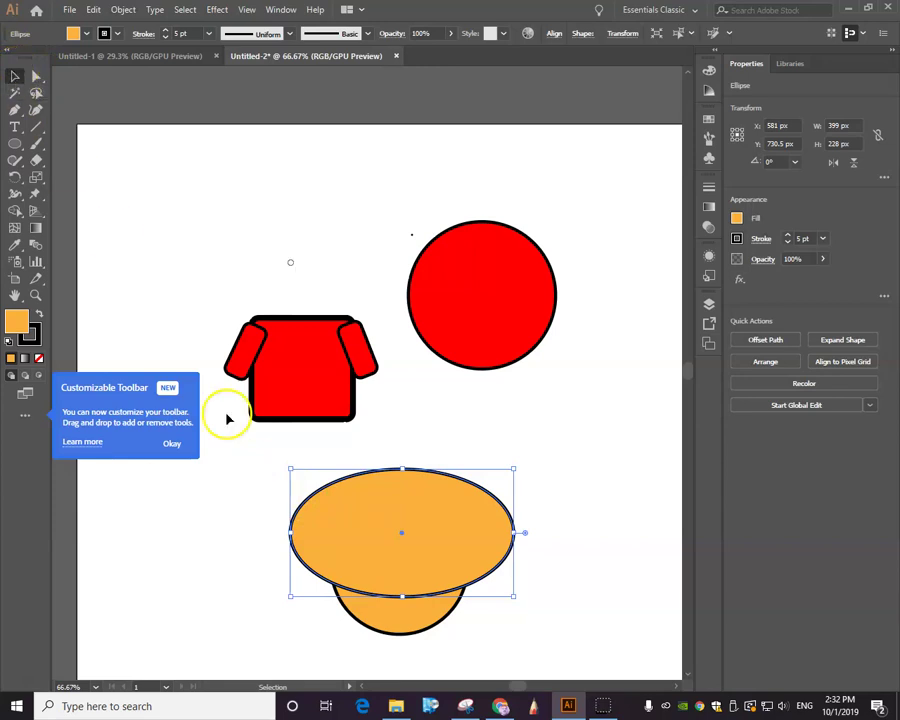
left_click_drag(265, 448, 492, 643)
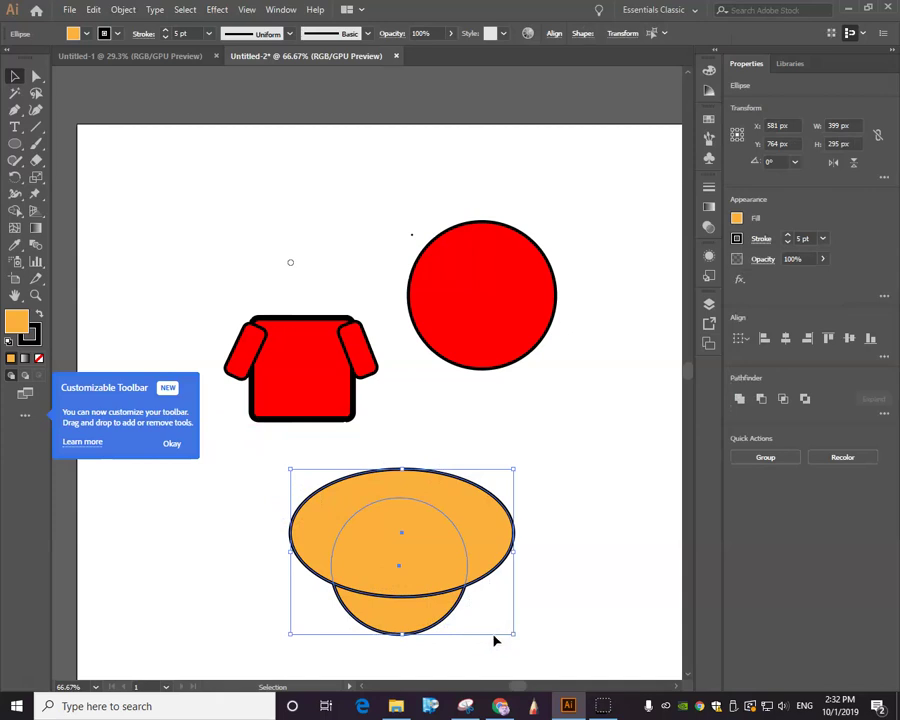
Step: Open Pathfinder and try Minus Front and Unite on the ellipse and circle, undoing each
left_click(280, 10)
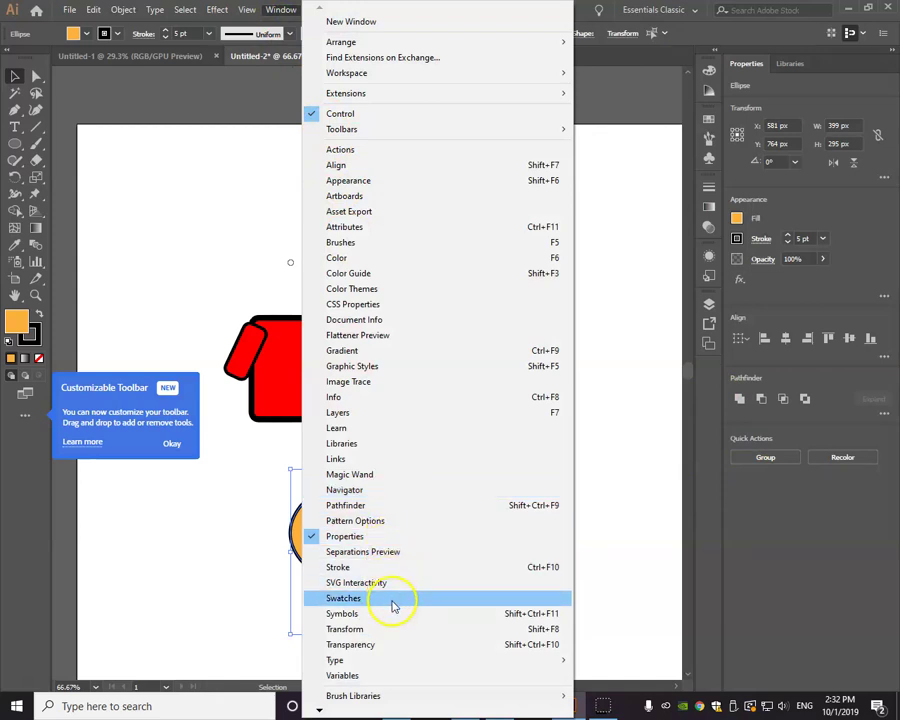
left_click(383, 513)
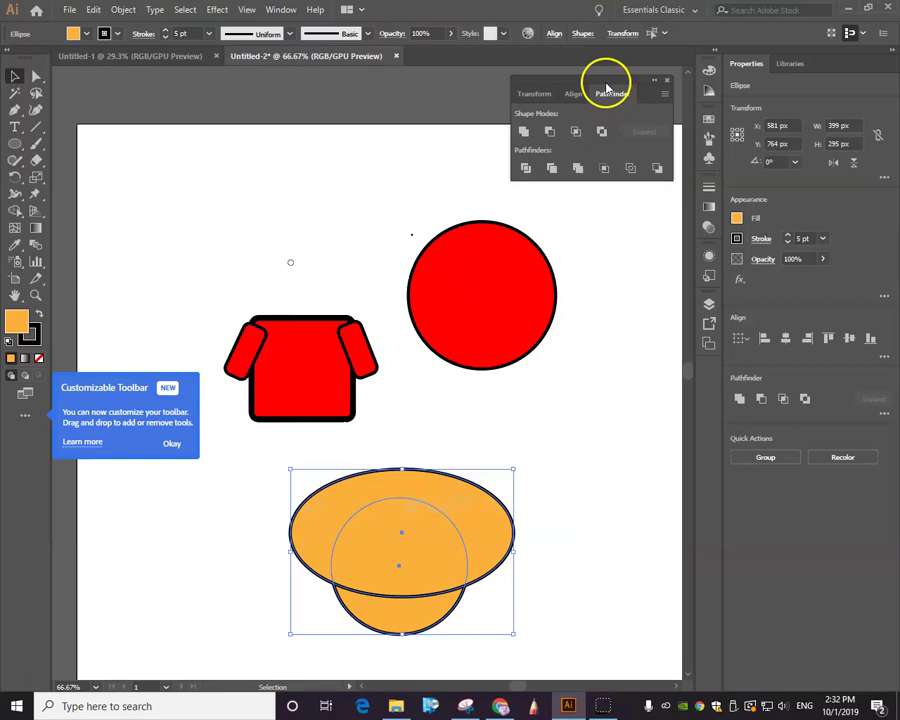
left_click(550, 134)
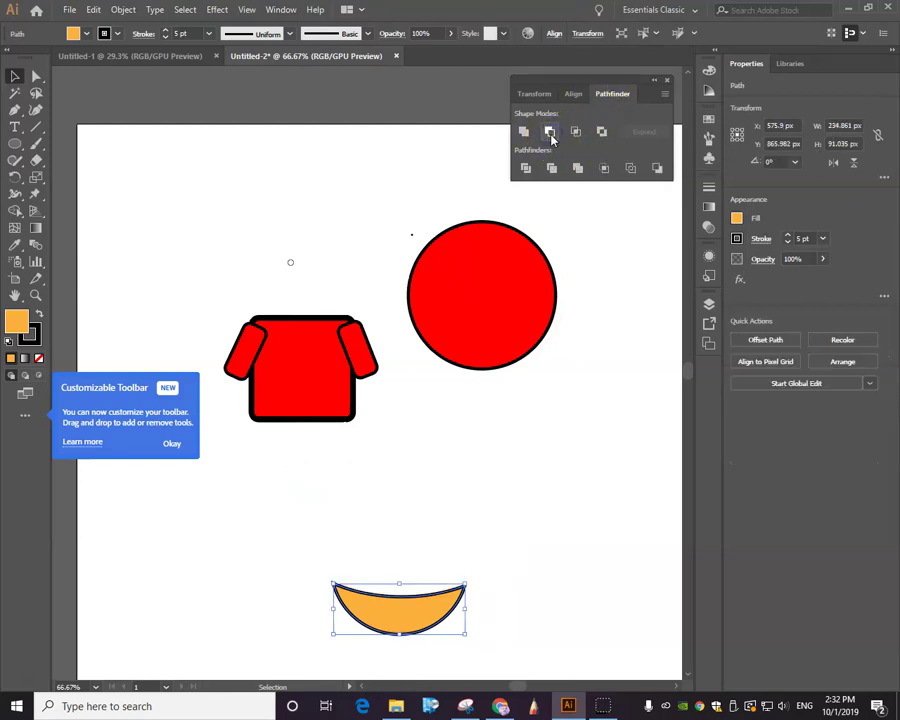
key("ctrl+z")
left_click(524, 133)
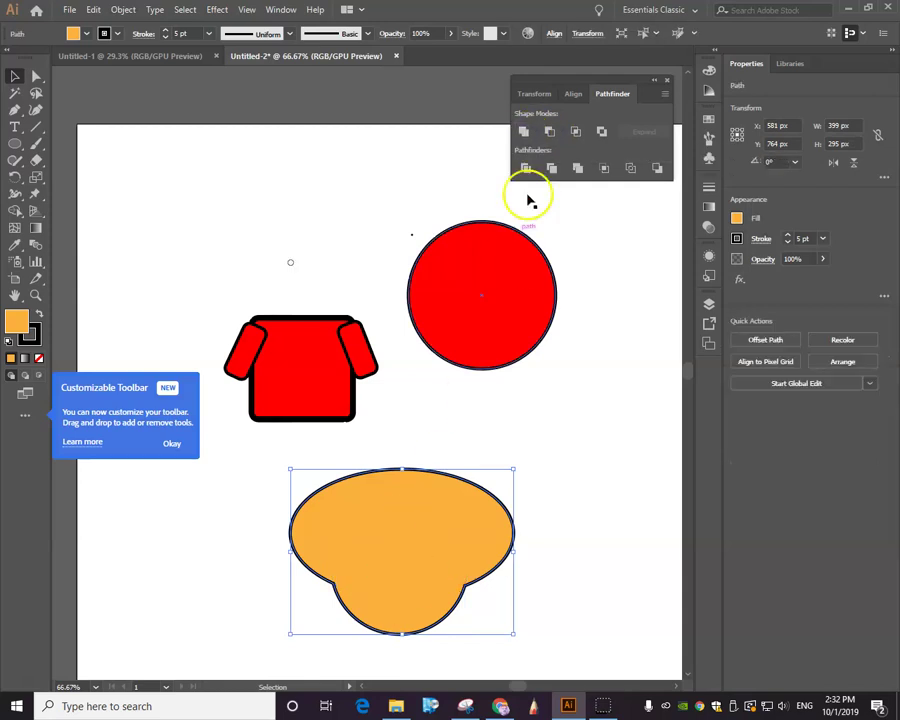
key("ctrl+z")
Step: Try Intersect, Exclude and Trim in turn, undoing each to keep two separate shapes
left_click(575, 134)
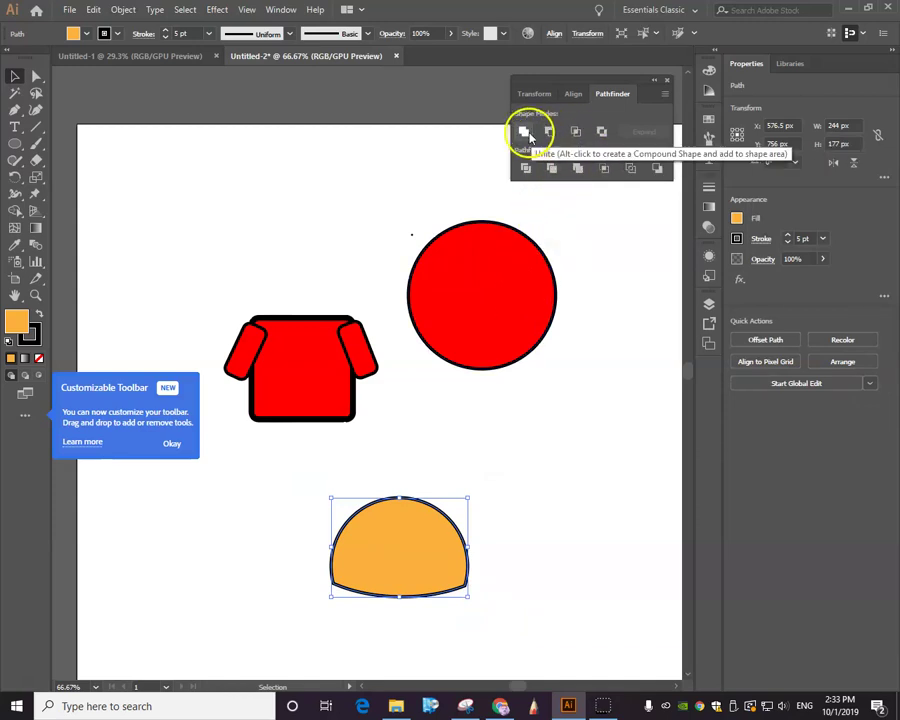
left_click(601, 133)
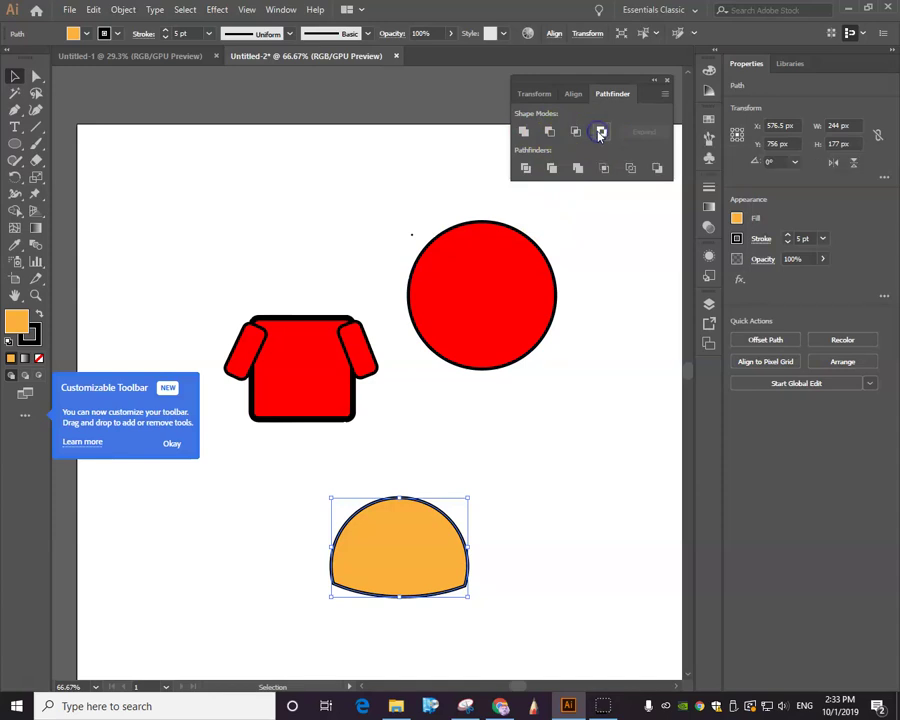
key("ctrl+z")
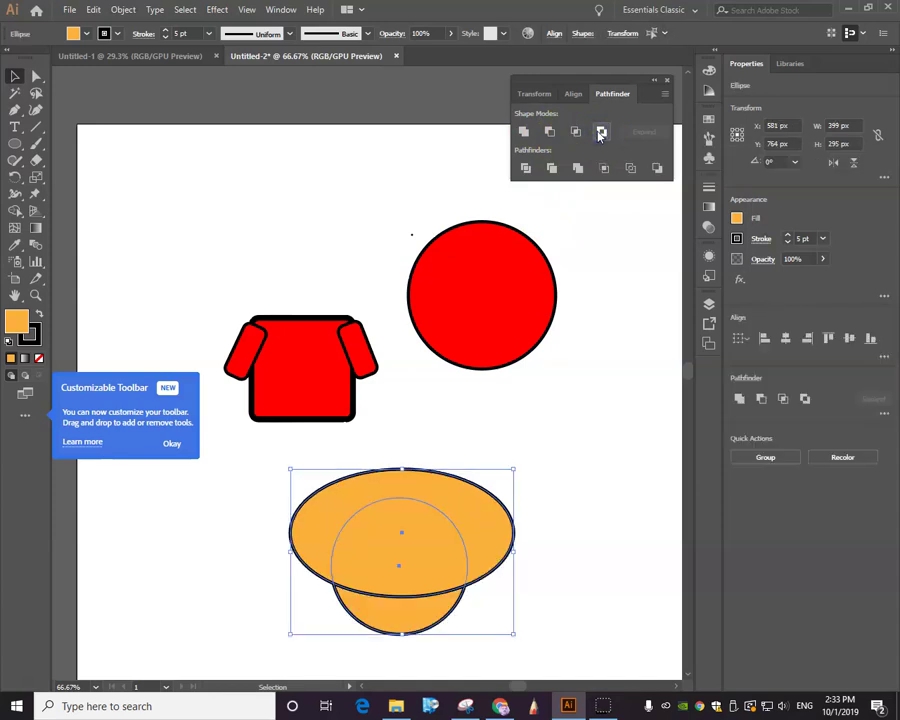
left_click(601, 133)
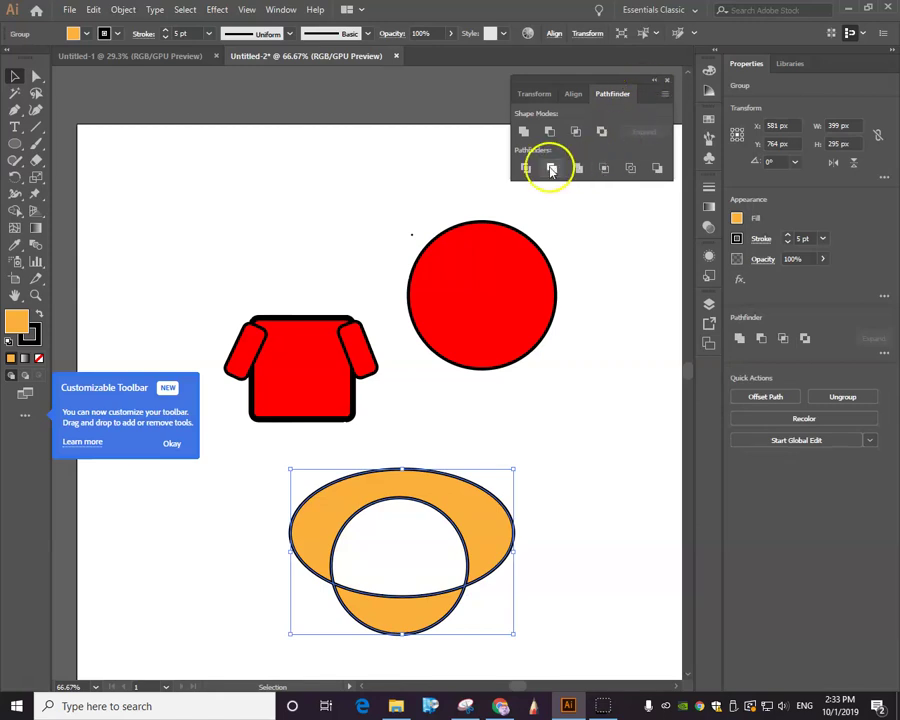
key("ctrl+z")
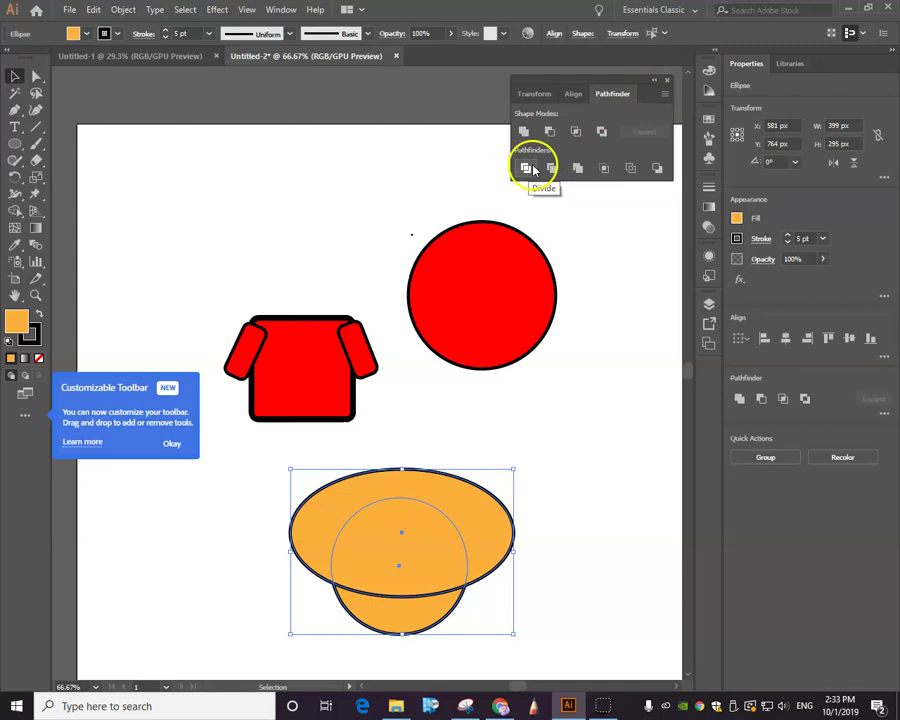
left_click(551, 169)
key("ctrl+z")
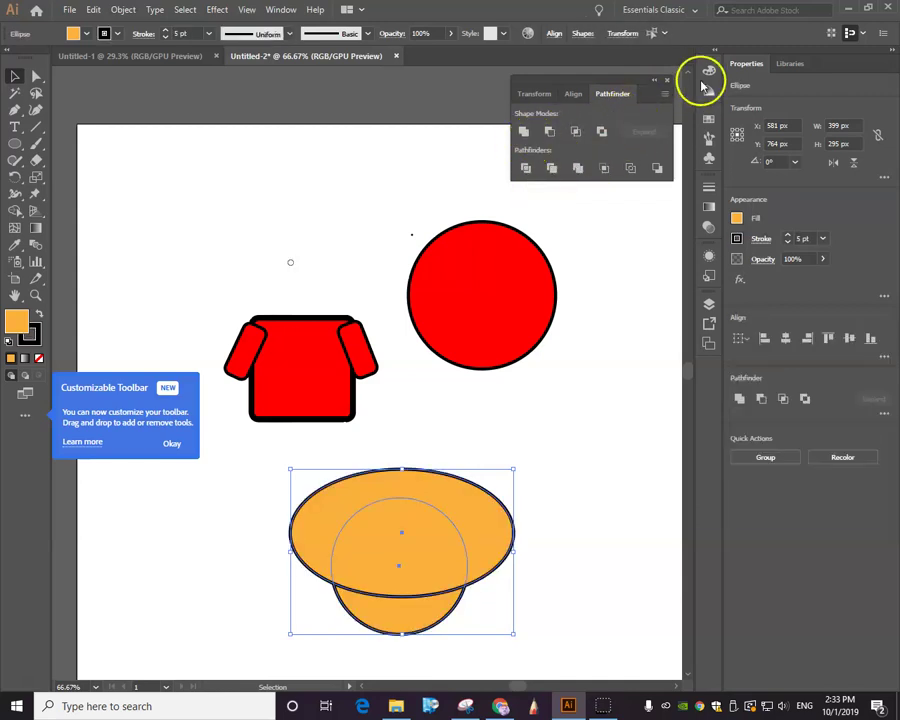
Step: Close the Pathfinder panel and draw three tall thin ellipses along the wide ellipse's top
left_click(667, 83)
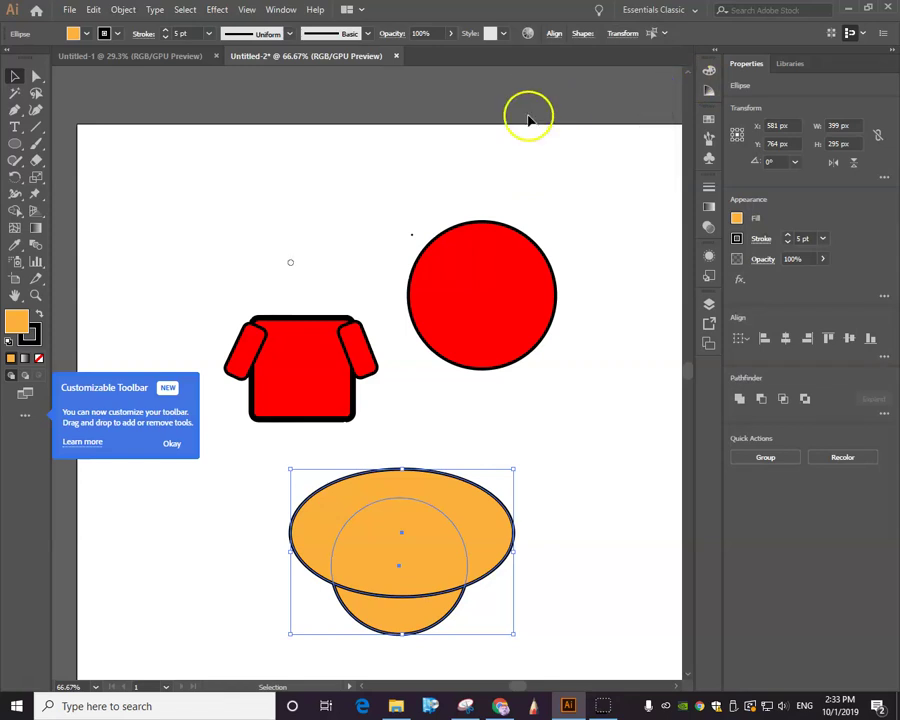
left_click(16, 213)
left_click(56, 211)
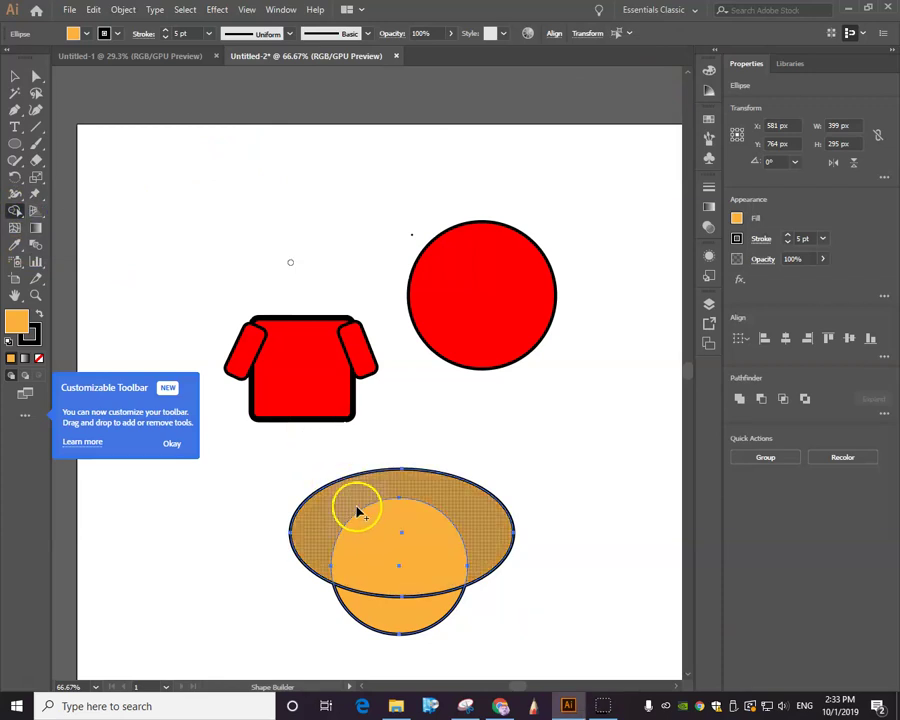
left_click(15, 143)
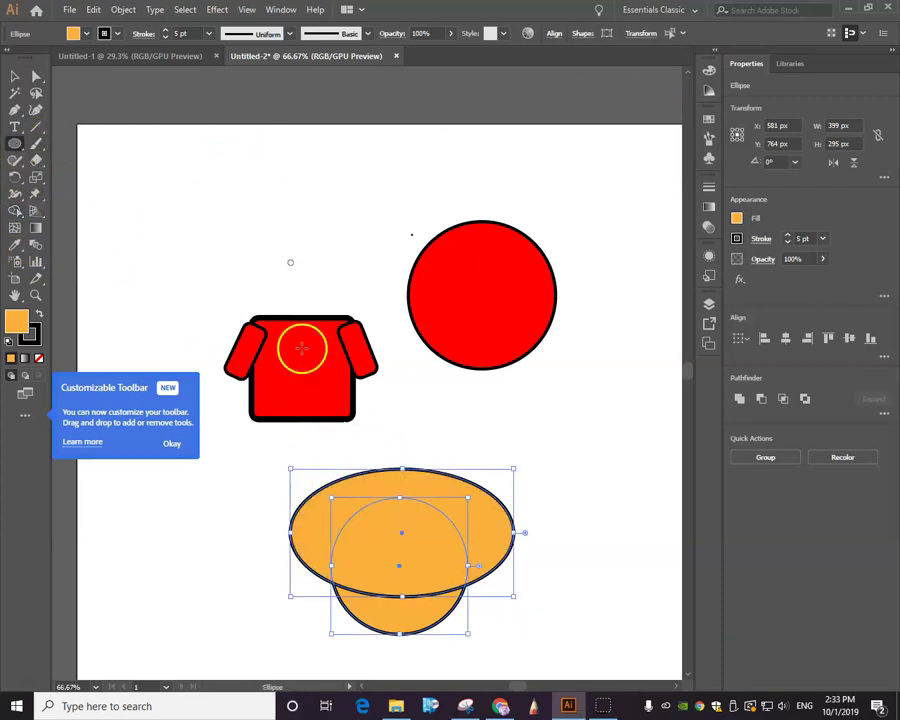
left_click_drag(479, 435, 500, 532)
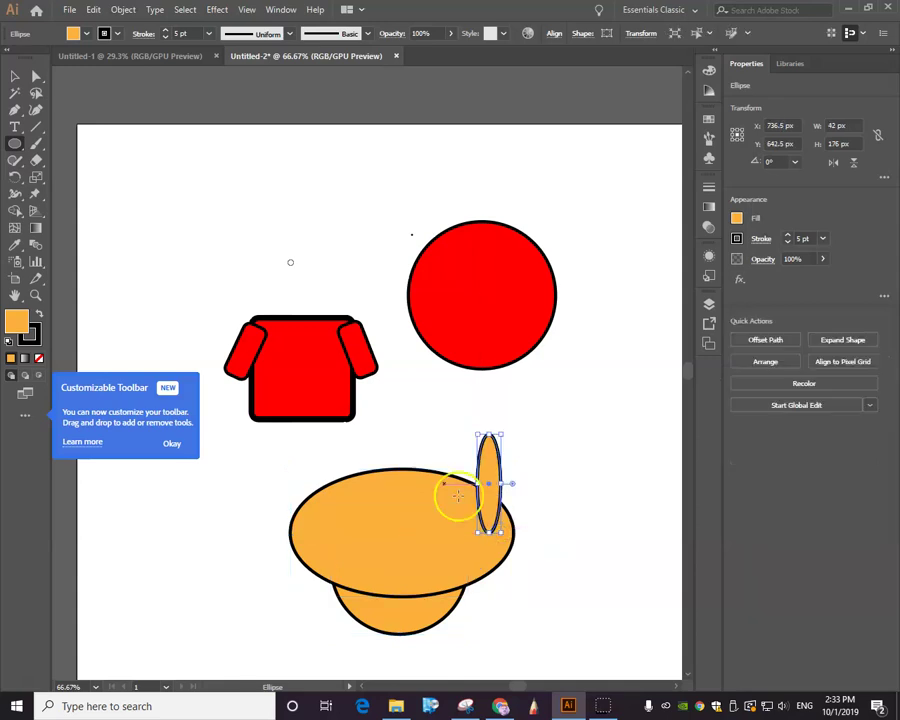
left_click_drag(398, 432, 421, 532)
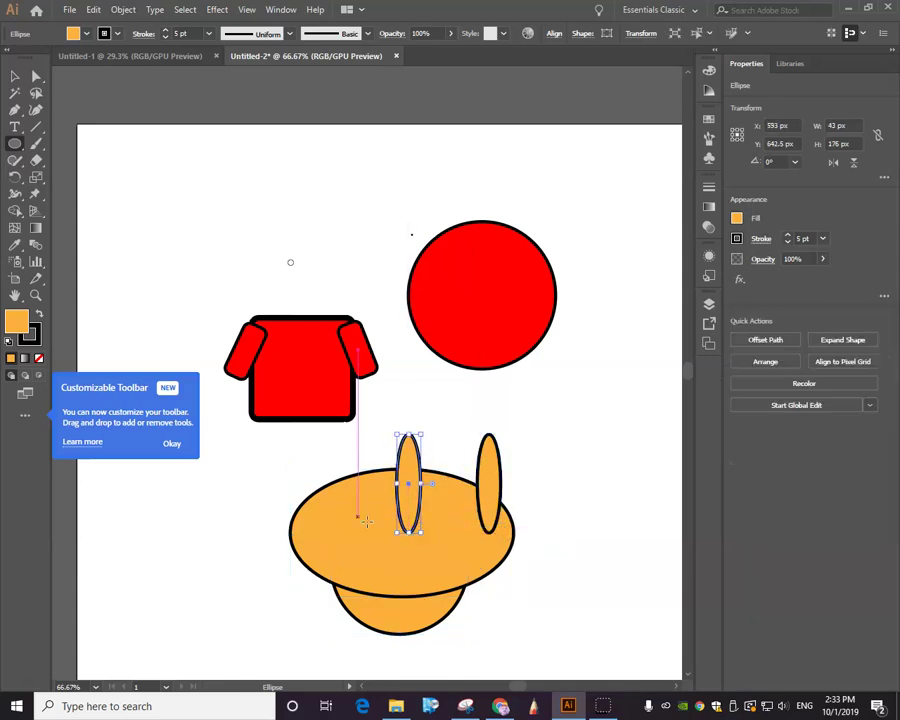
left_click_drag(314, 452, 334, 519)
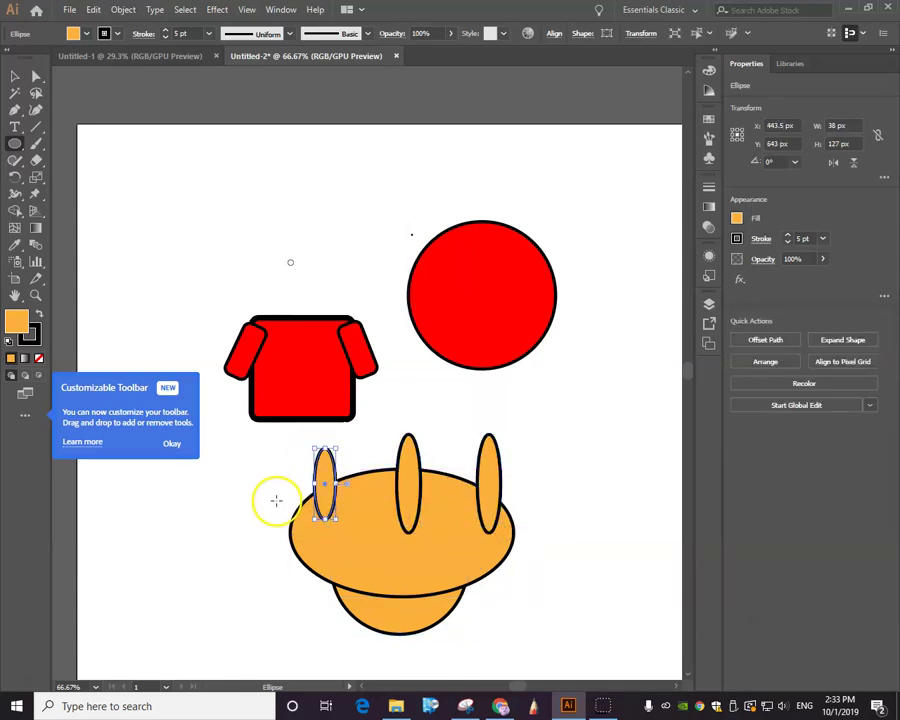
Step: Select all the orange ellipses and the circle together
left_click(22, 75)
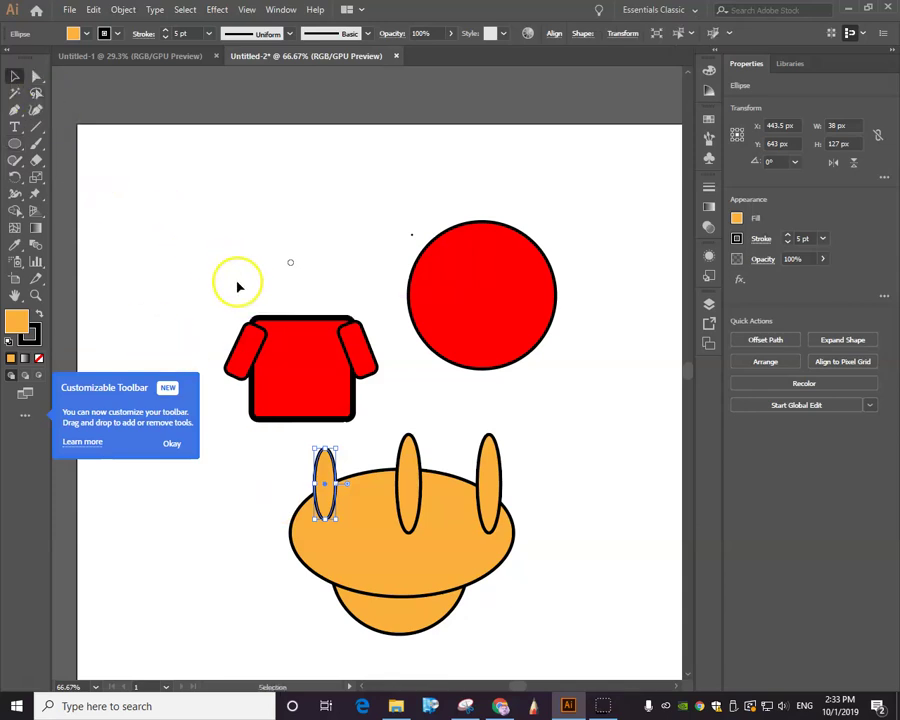
left_click_drag(492, 614, 528, 632)
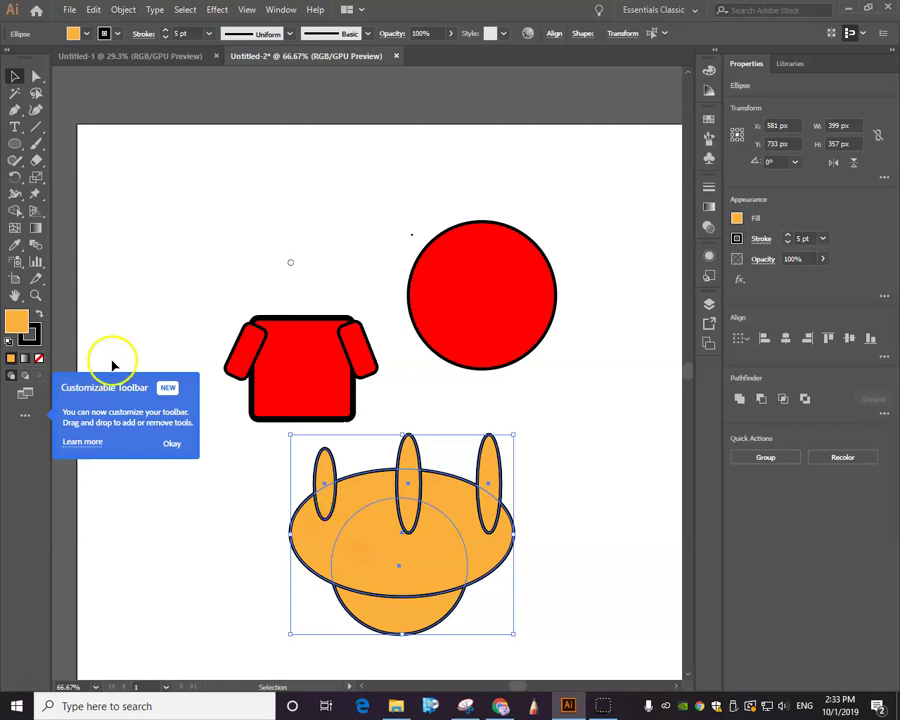
left_click(15, 211)
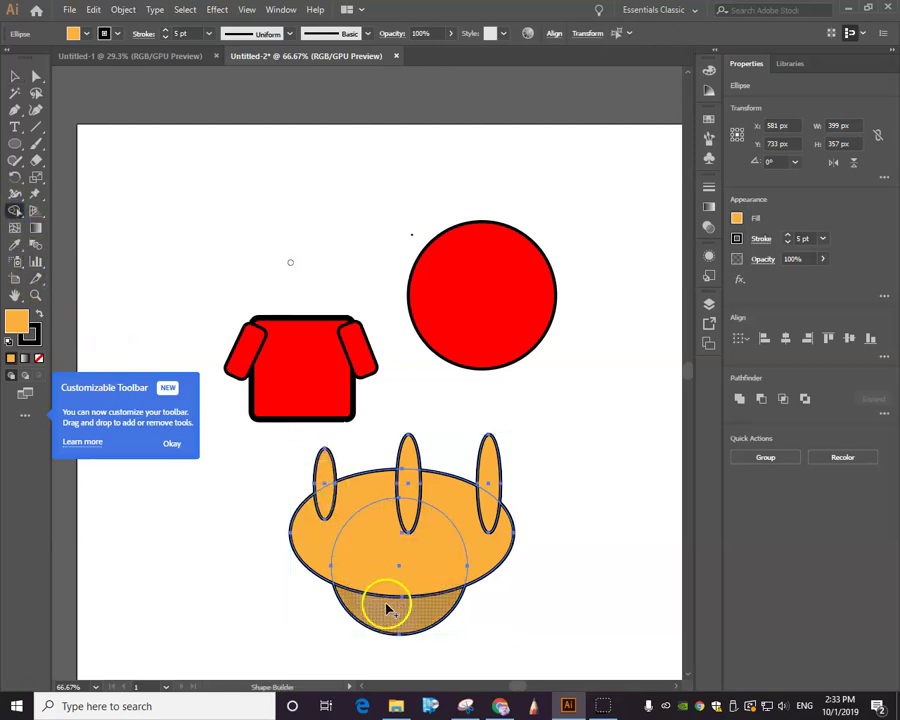
Step: Merge the circle, wide oval and three thin ovals into one spiked shape with the Shape Builder
mouse_move(386, 620)
left_mouse_down()
mouse_move(375, 581)
mouse_move(320, 552)
mouse_move(329, 554)
mouse_move(325, 484)
mouse_move(348, 505)
mouse_move(425, 483)
mouse_move(406, 496)
mouse_move(391, 489)
mouse_move(411, 512)
mouse_move(410, 464)
mouse_move(421, 501)
mouse_move(492, 508)
mouse_move(474, 514)
mouse_move(487, 486)
mouse_move(445, 537)
left_mouse_up()
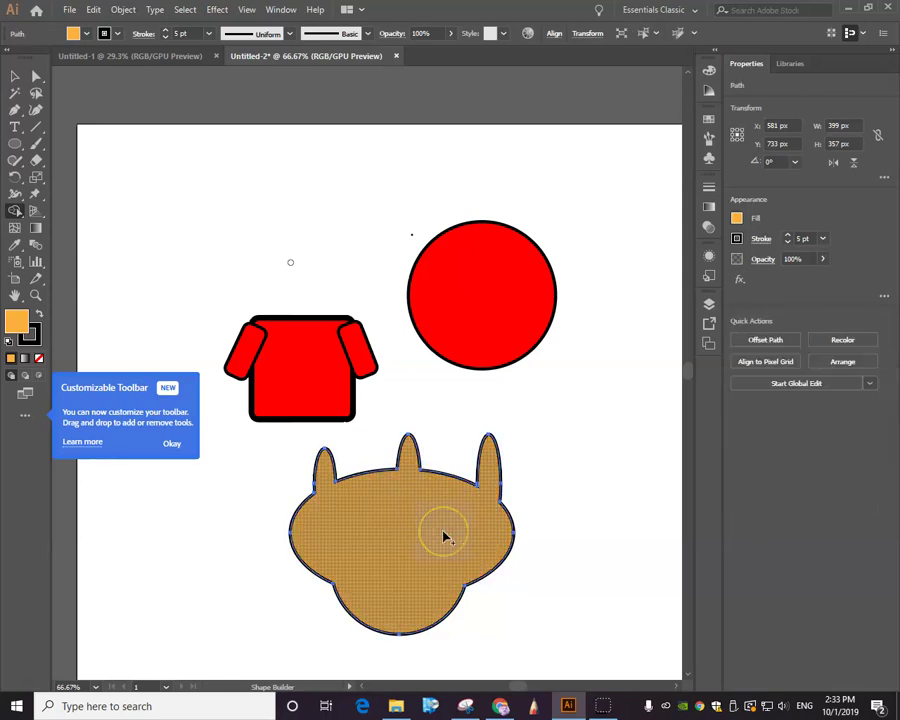
mouse_move(361, 482)
left_mouse_down()
mouse_move(326, 486)
mouse_move(330, 458)
mouse_move(297, 532)
mouse_move(312, 478)
mouse_move(316, 490)
left_mouse_up()
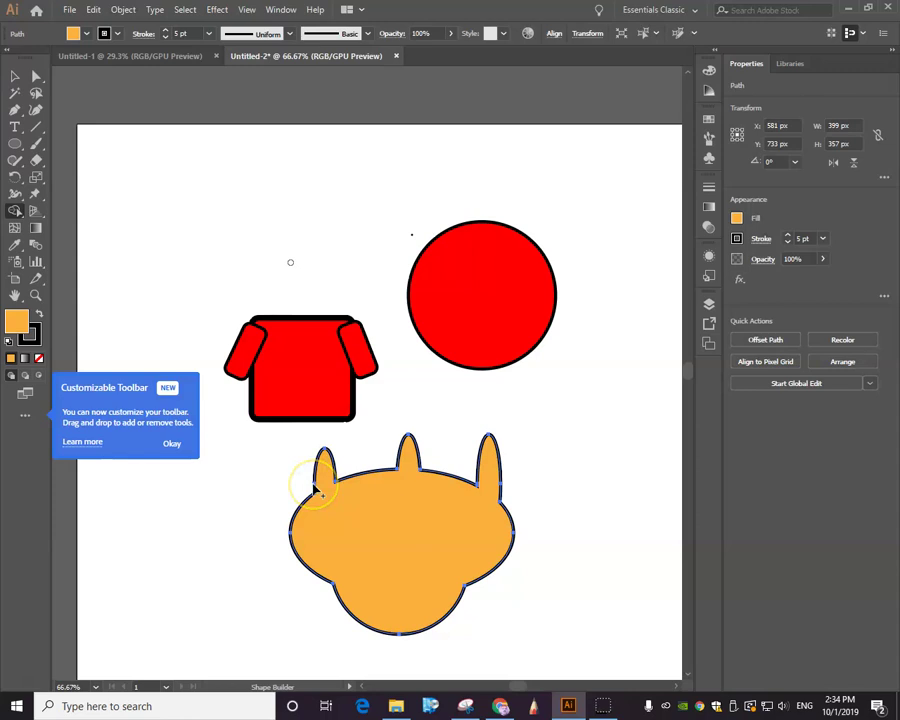
left_click_drag(6, 110, 62, 142)
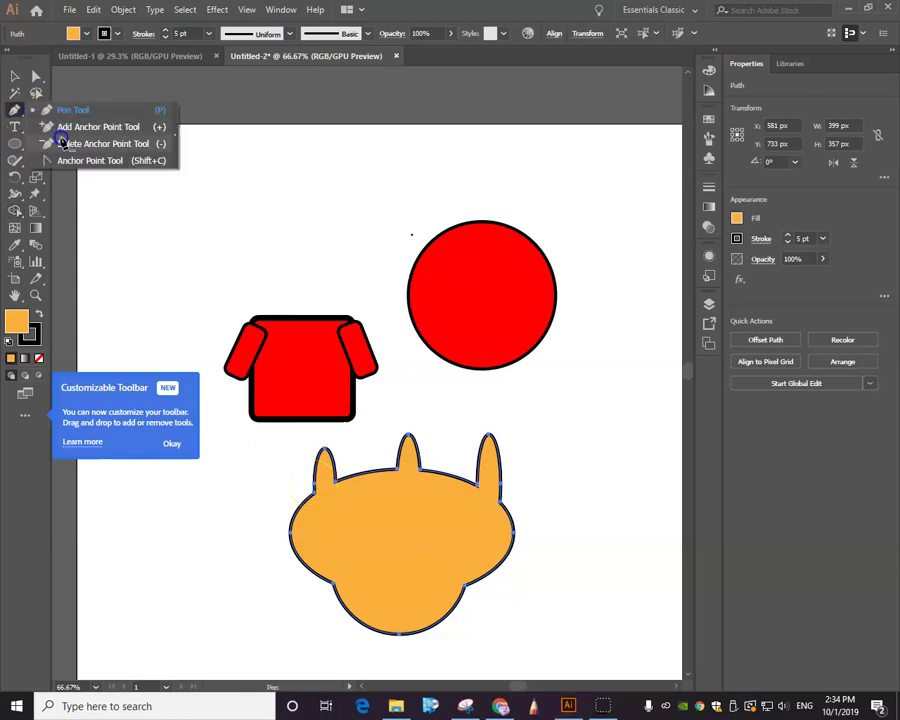
Step: Delete the anchor at the left spike's base, pull the right spike down shorter and the middle spike taller
left_click(313, 486)
mouse_move(316, 496)
left_mouse_down()
mouse_move(338, 472)
mouse_move(330, 462)
mouse_move(346, 482)
left_mouse_up()
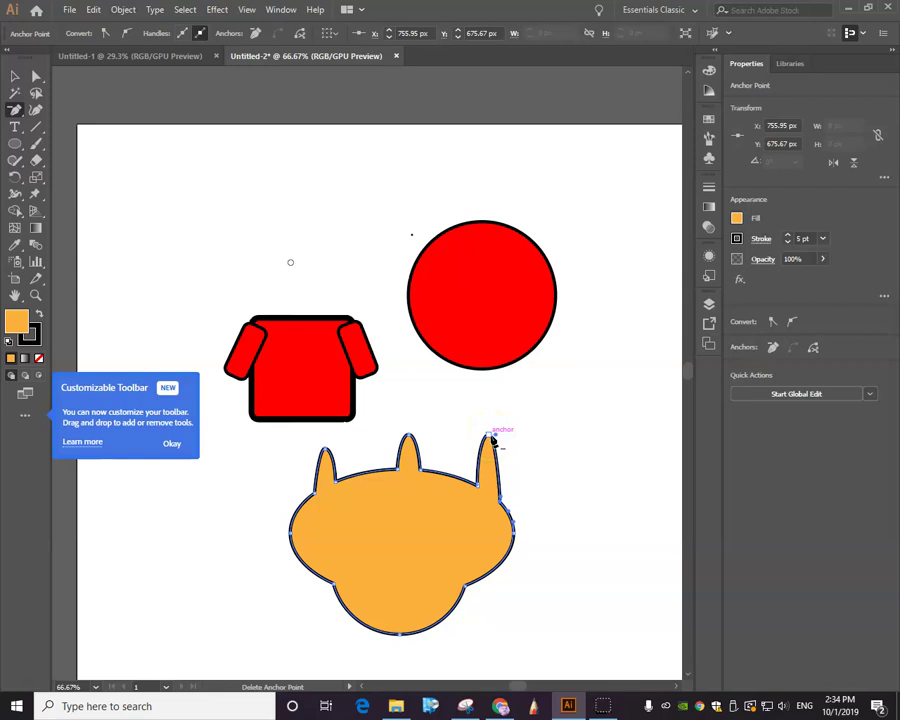
left_click(36, 77)
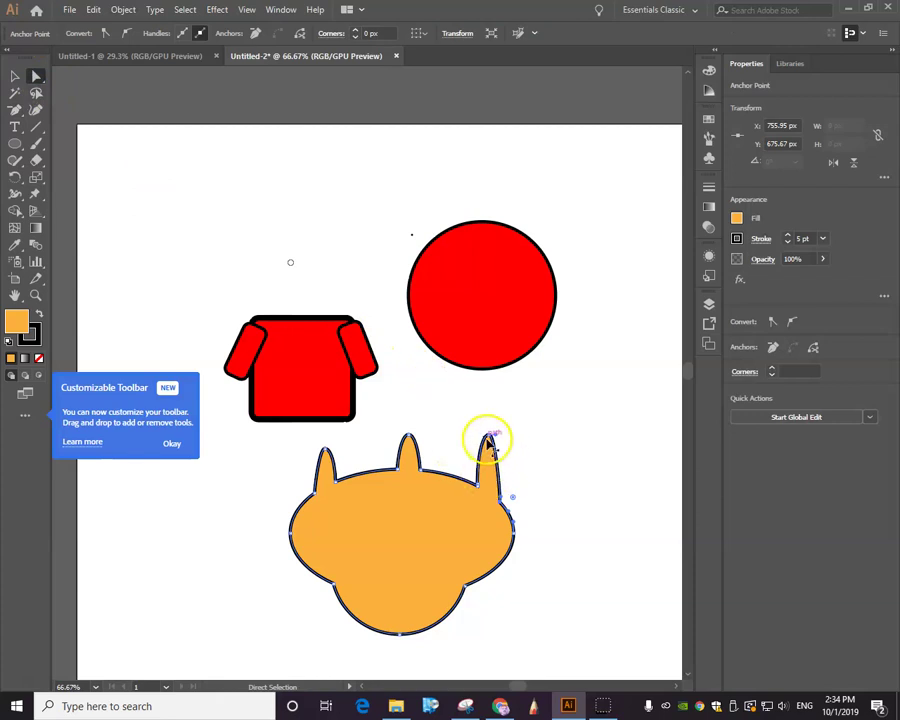
left_click_drag(490, 437, 489, 460)
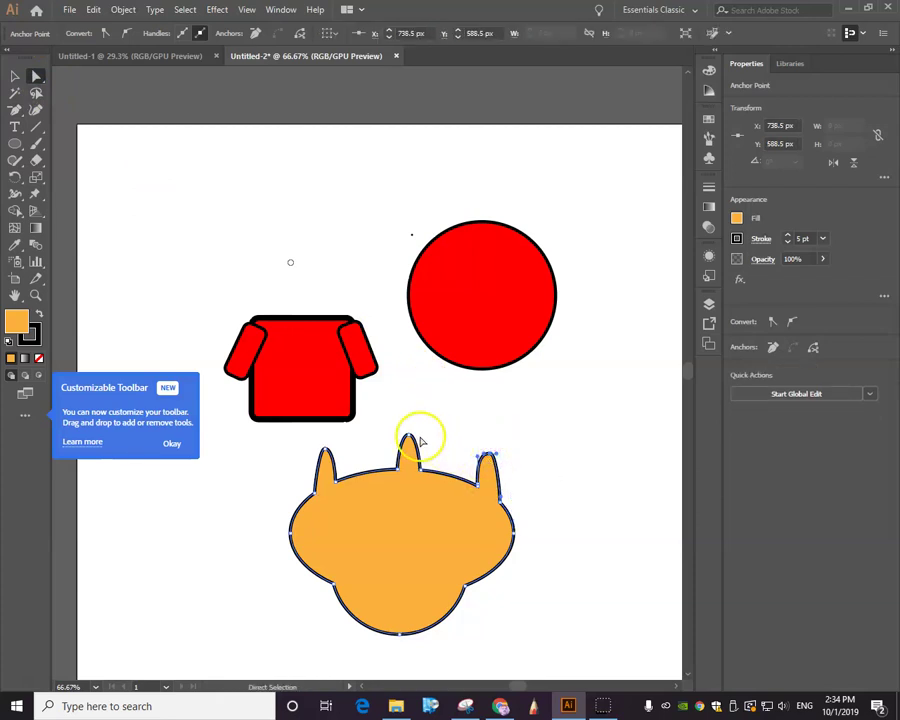
mouse_move(408, 438)
left_mouse_down()
mouse_move(414, 413)
mouse_move(401, 423)
left_mouse_up()
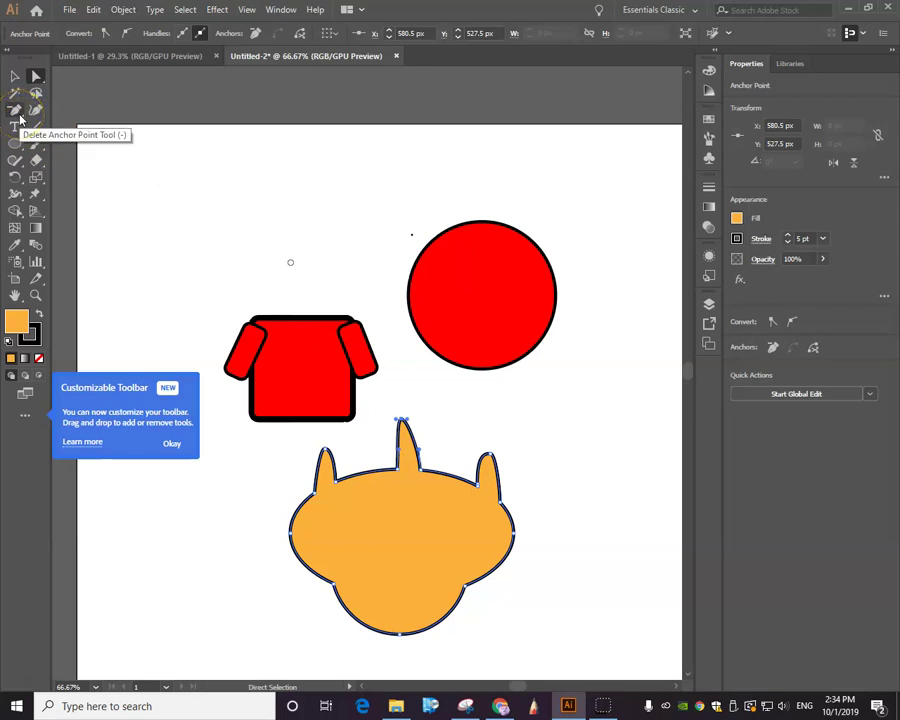
Step: Add an anchor on the top edge between the left and middle spikes and raise it into a small peak
left_click_drag(16, 111, 50, 126)
left_click(361, 473)
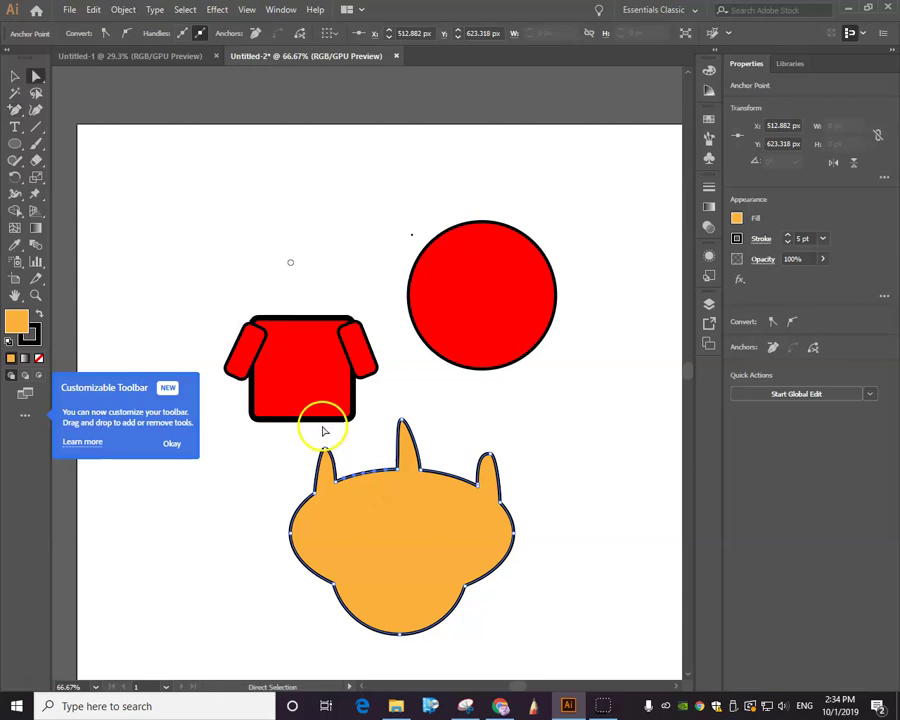
left_click_drag(358, 474, 367, 467)
left_click(381, 476)
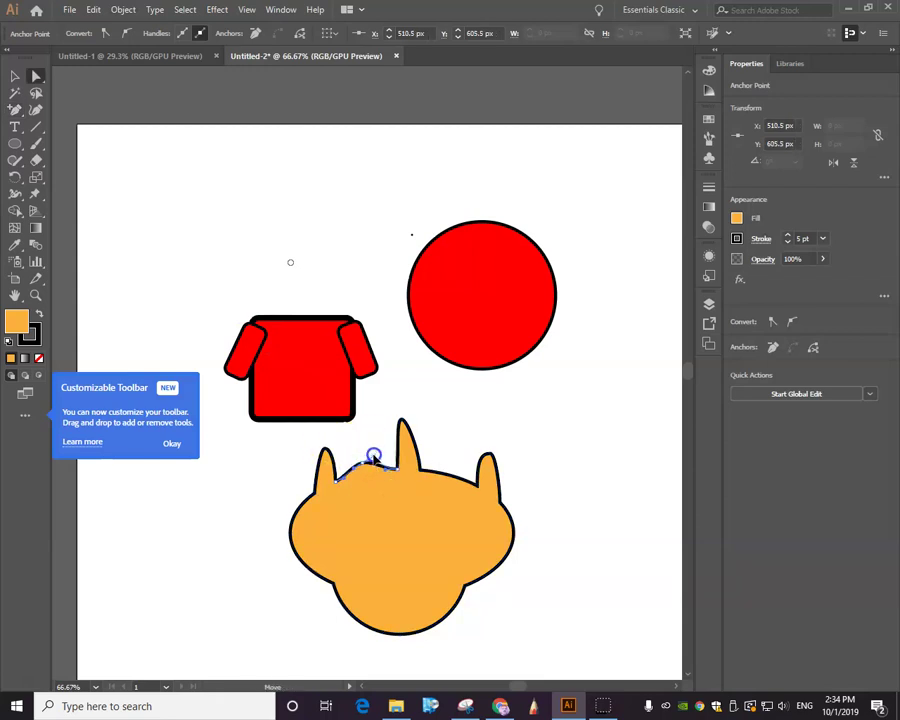
left_click_drag(460, 480, 448, 476)
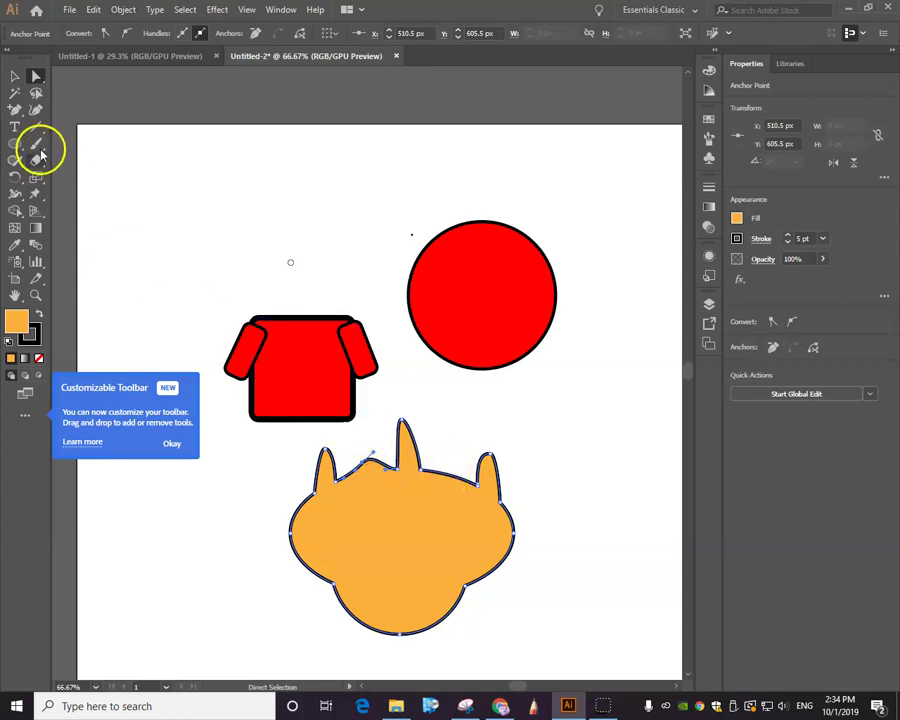
Step: Add an anchor on the top edge between the middle and right spikes and pull it up into a bump
left_click(14, 111)
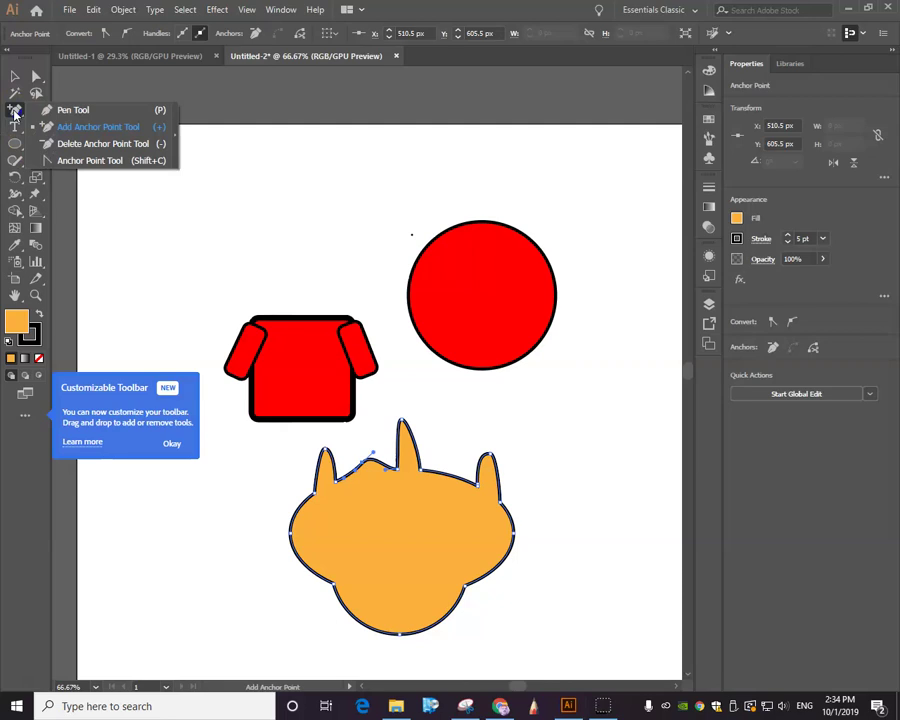
left_click(40, 126)
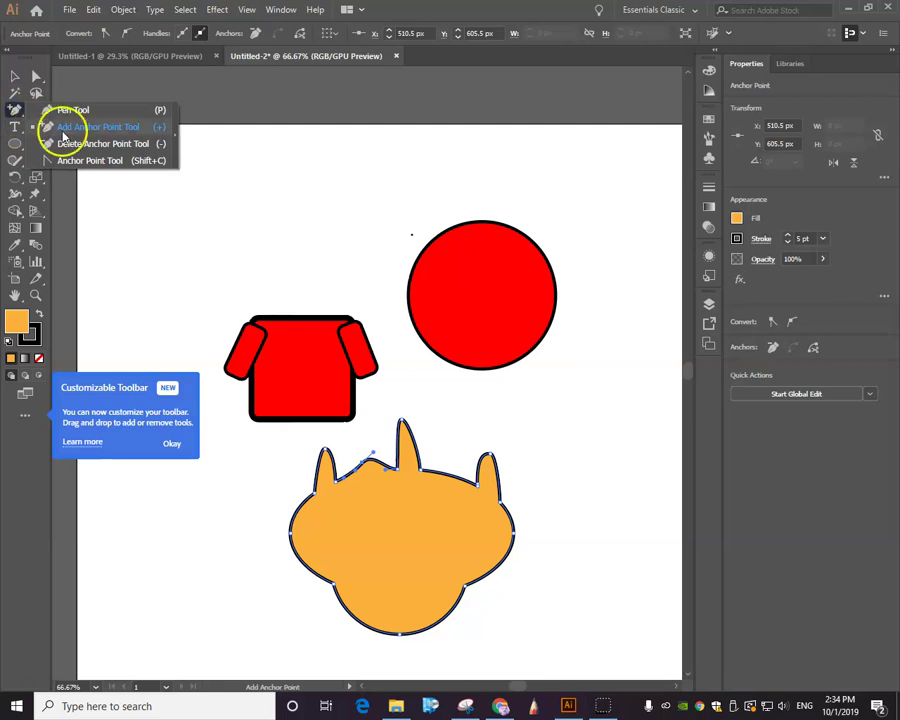
left_click(449, 479)
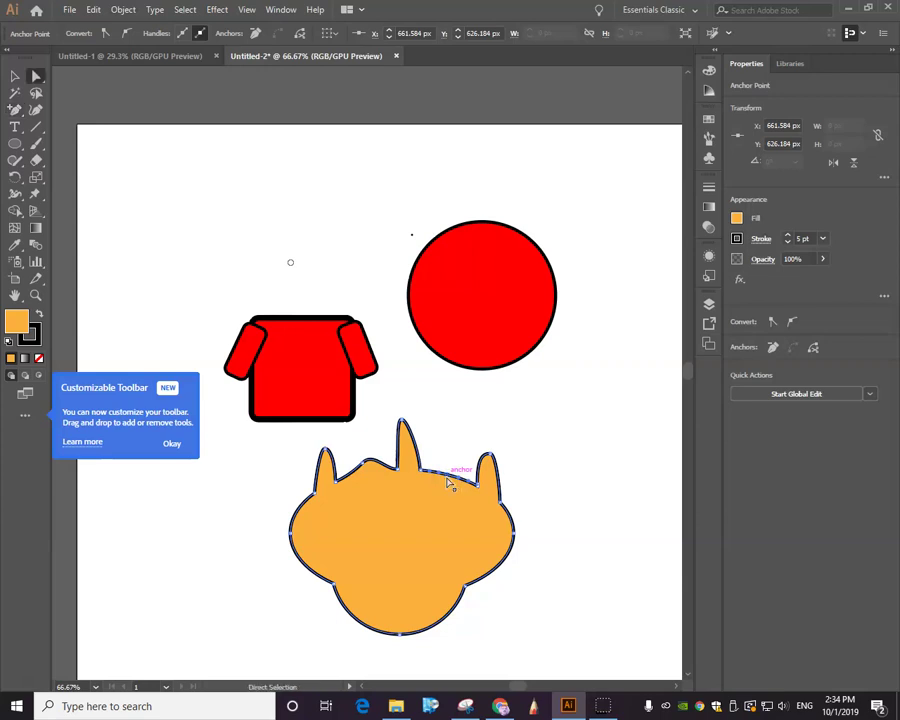
left_click_drag(447, 478, 442, 476)
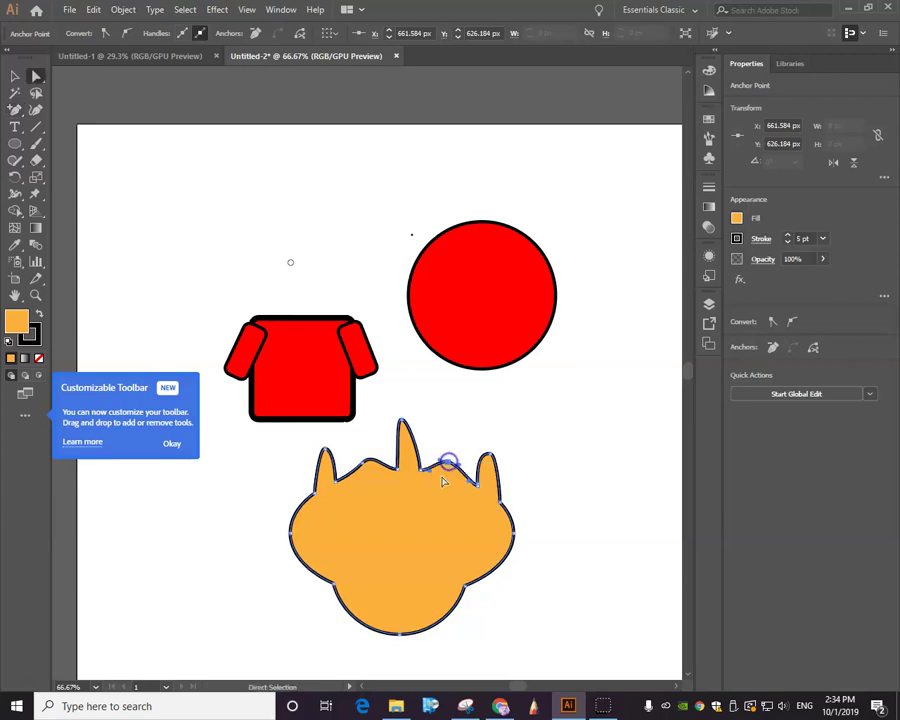